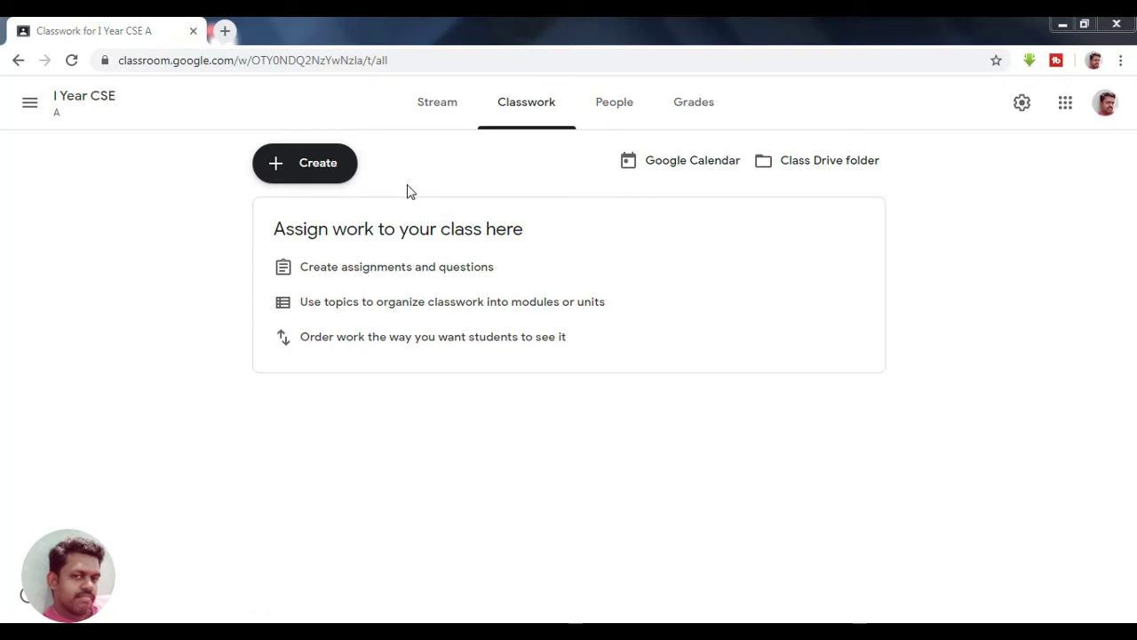
- Create a new blank assignment in the I Year CSE class from the Classwork Create menu
left_click(311, 169)
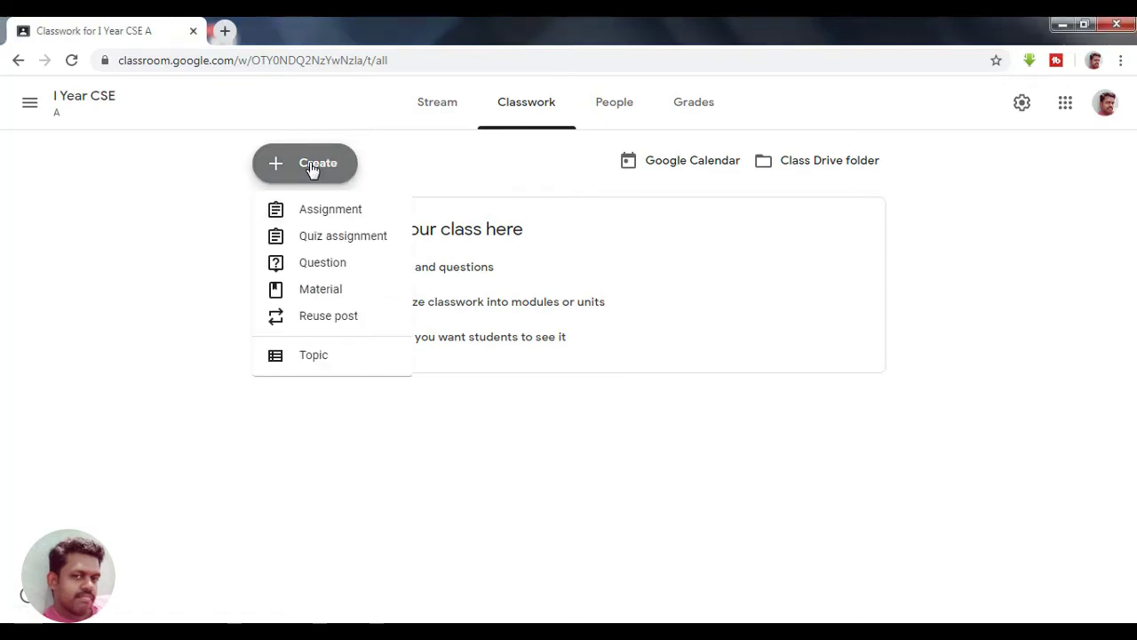
left_click(331, 213)
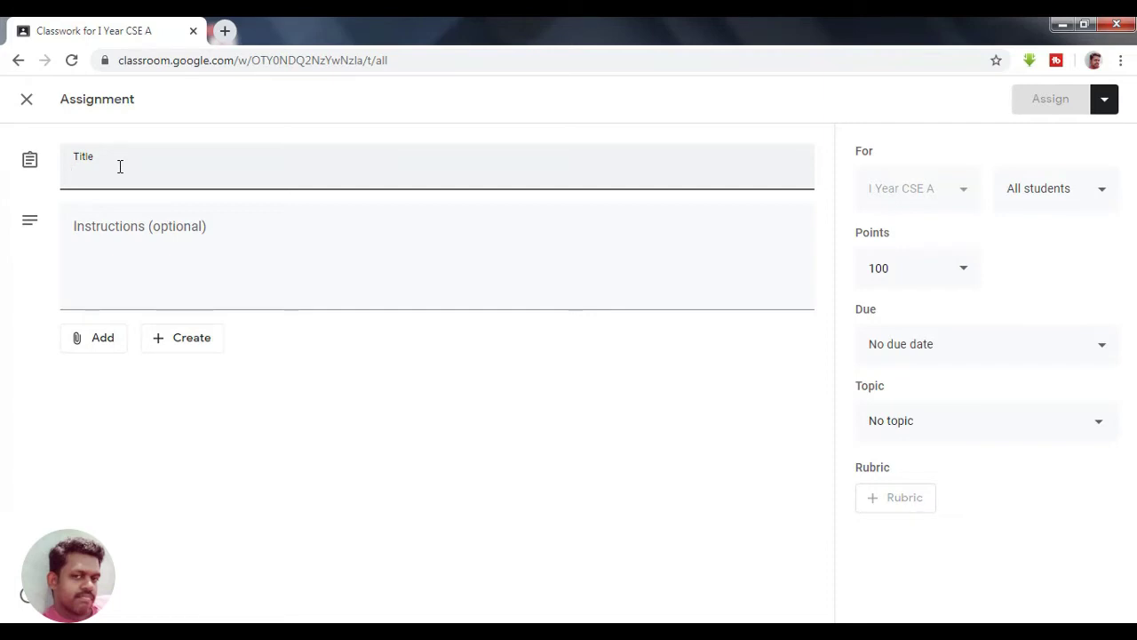
left_click(105, 352)
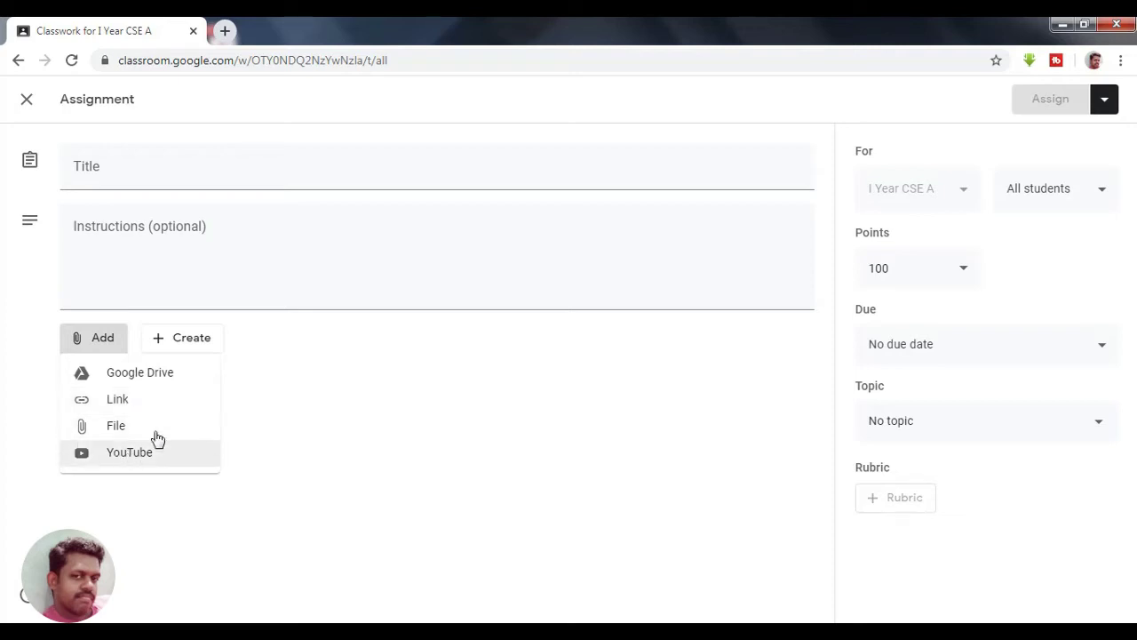
left_click(399, 394)
left_click(203, 350)
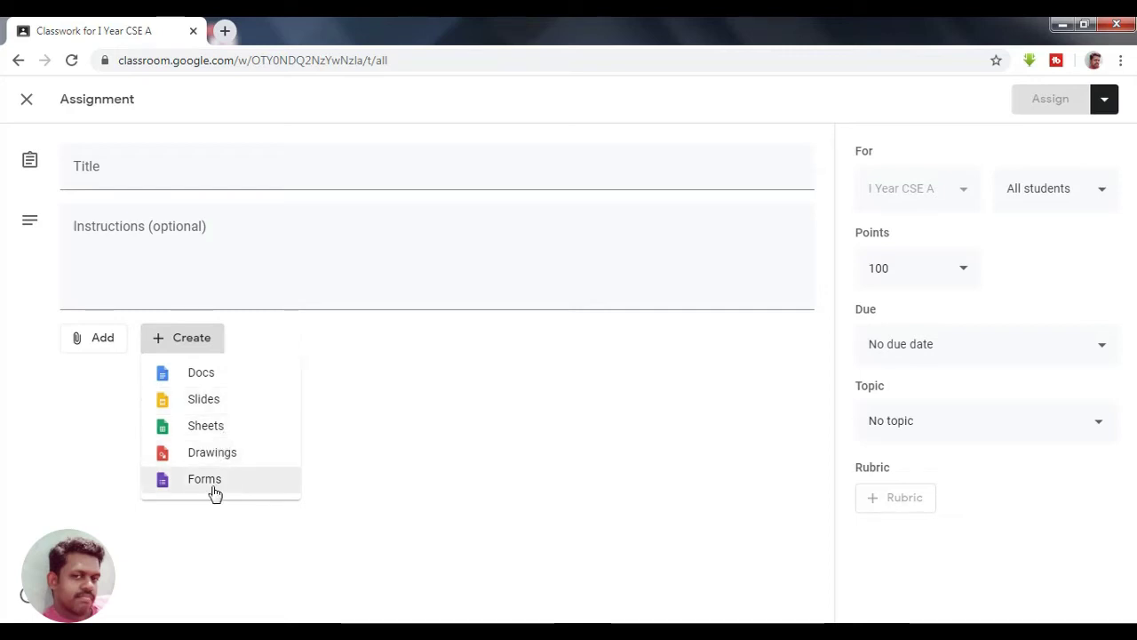
left_click(124, 175)
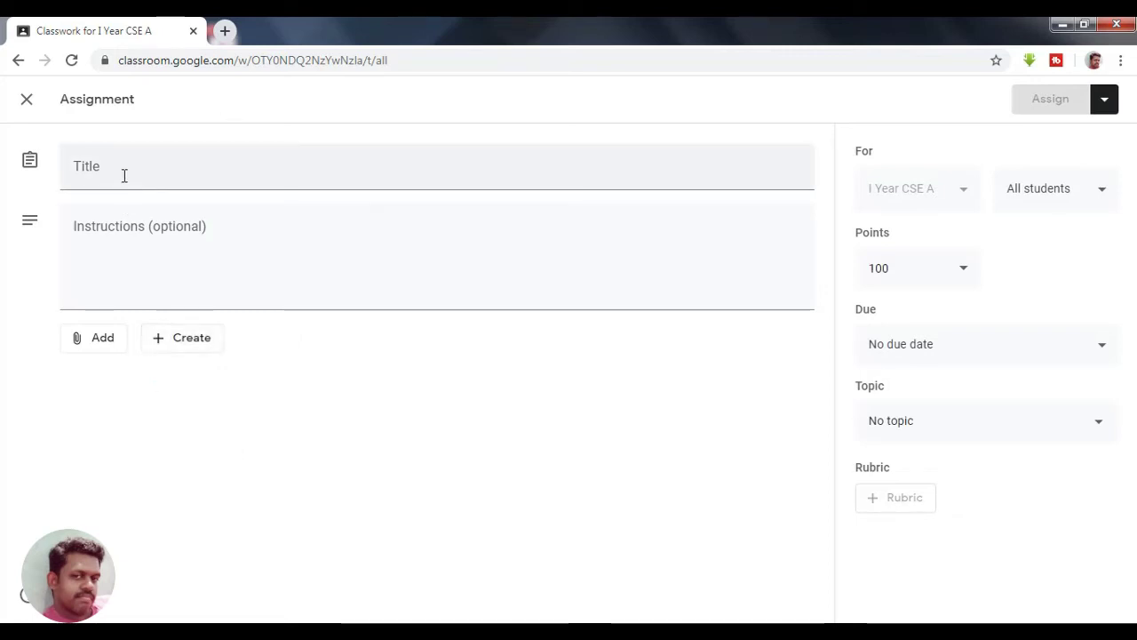
- Title the assignment 'Explain in detail about Tower of Hanoi.'
left_click(108, 166)
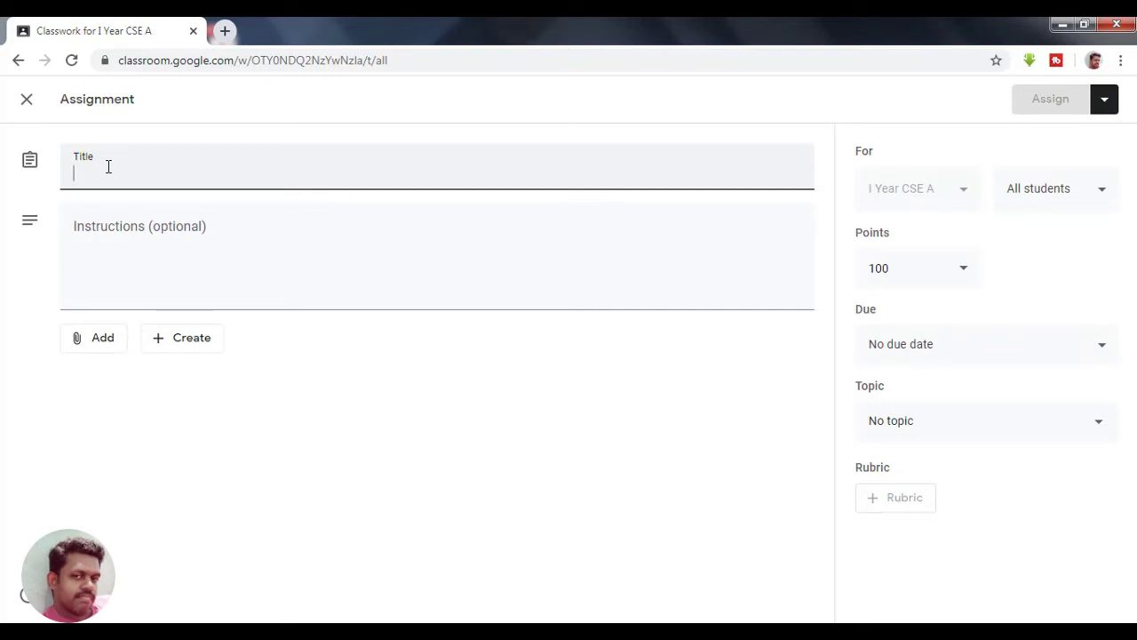
type("Explain in ")
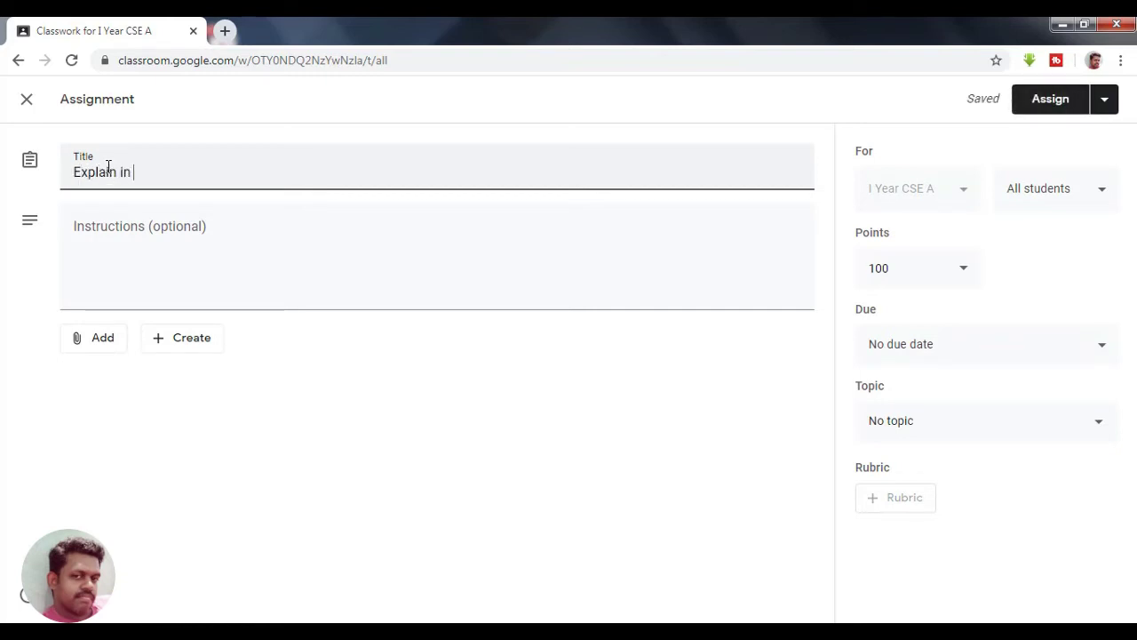
type("detail ab")
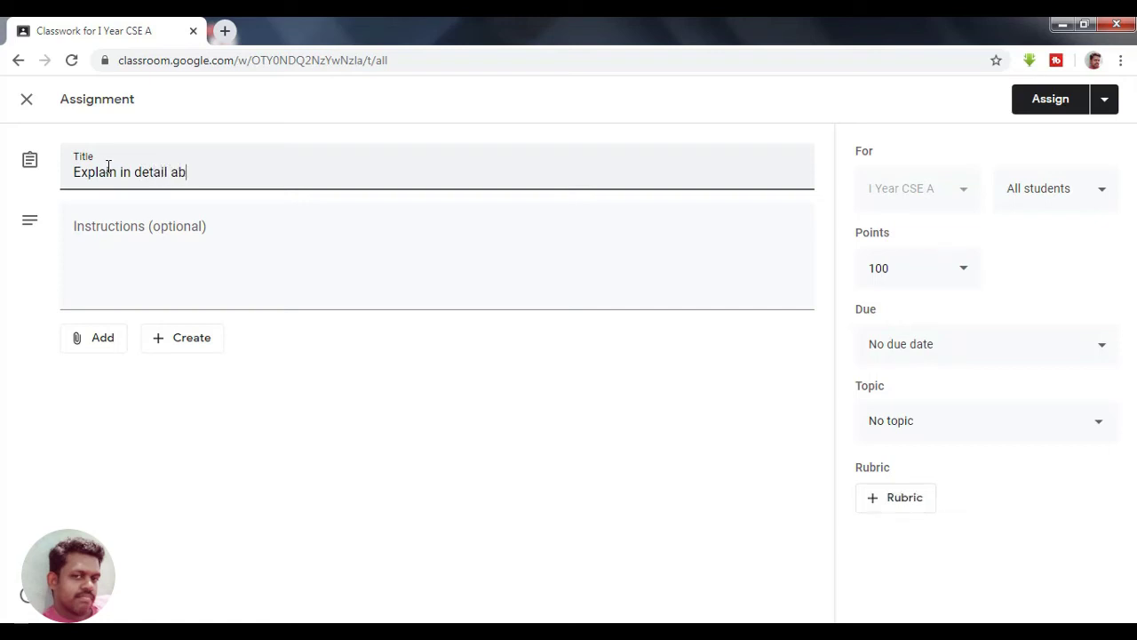
type("out Tower of Hanoi.")
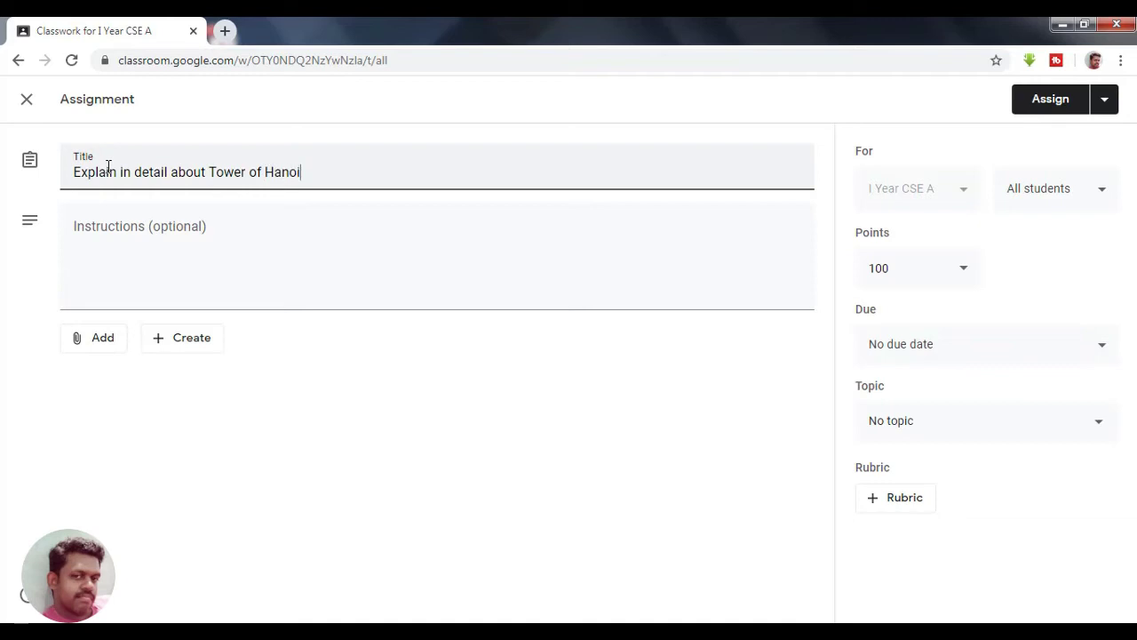
left_click(138, 224)
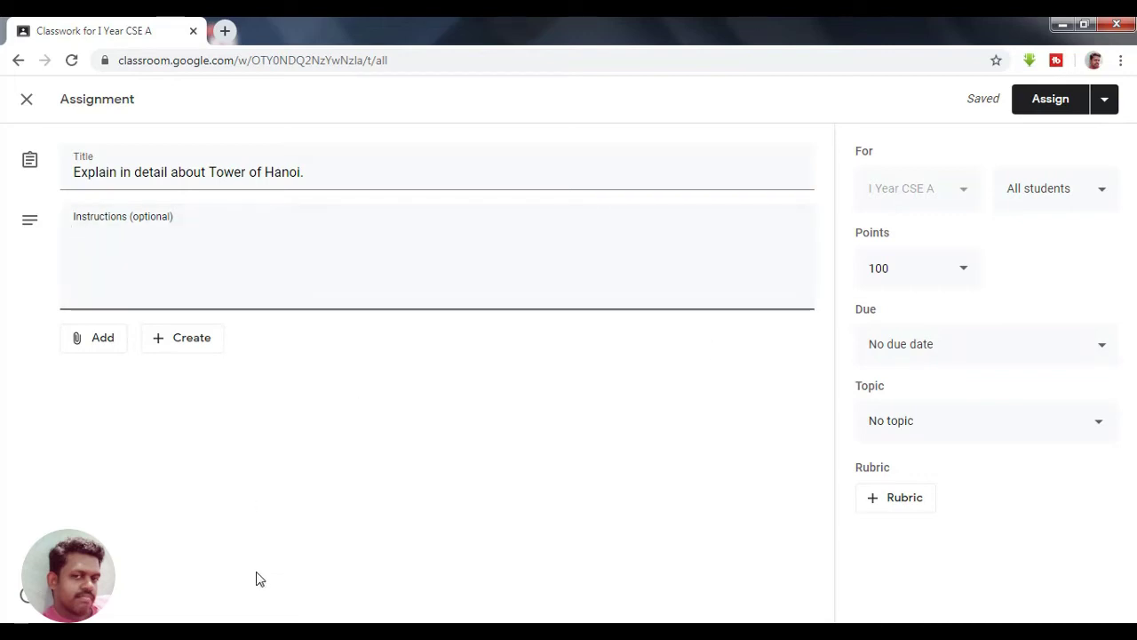
key("alt+Tab")
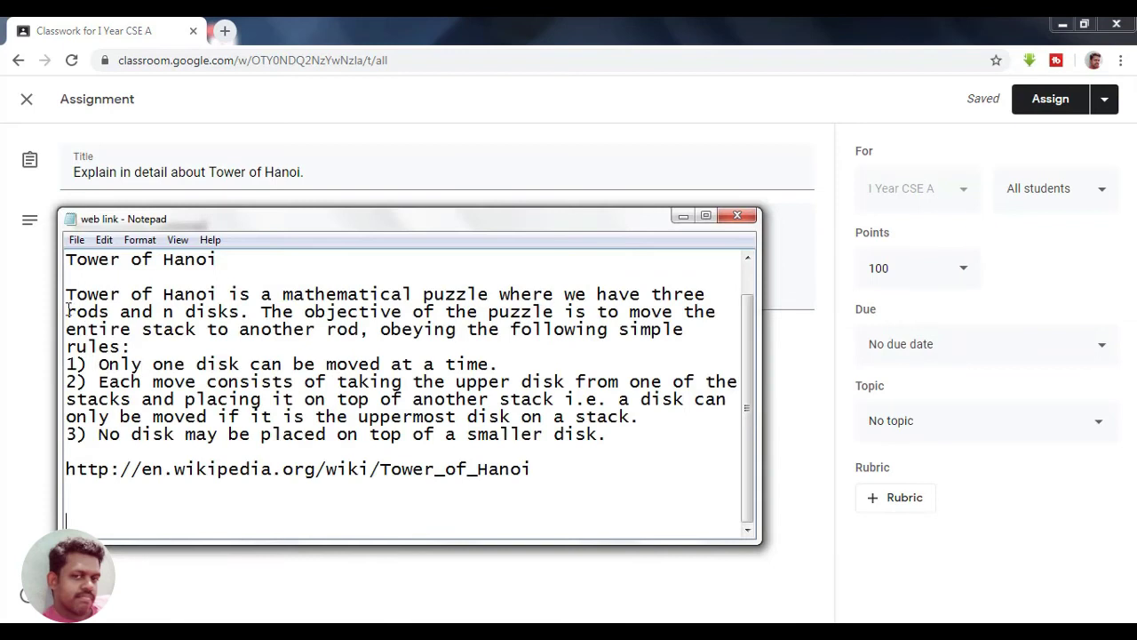
- Copy the Tower of Hanoi description and its three rules from Notepad into Instructions
left_click_drag(65, 295, 633, 442)
key("ctrl+c")
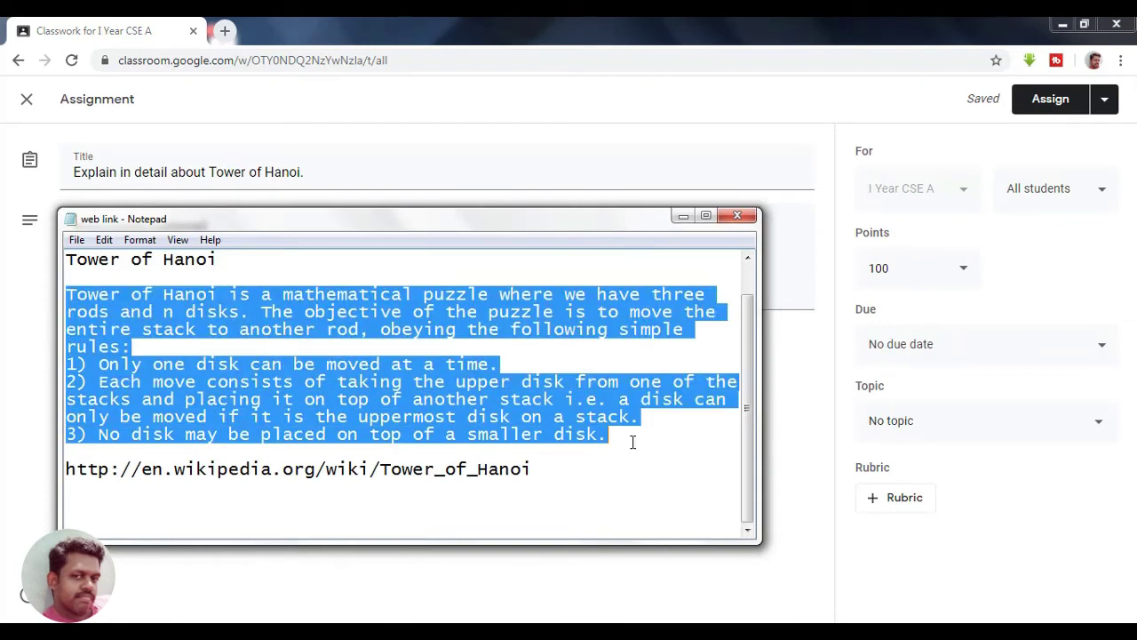
left_click(684, 215)
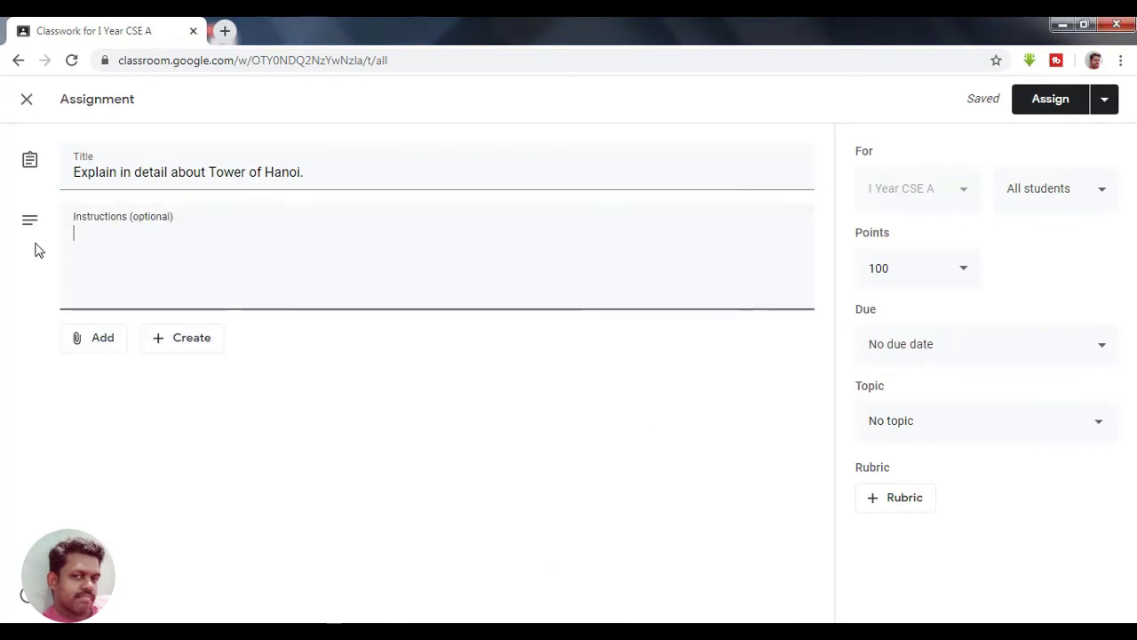
left_click(130, 242)
key("ctrl+v")
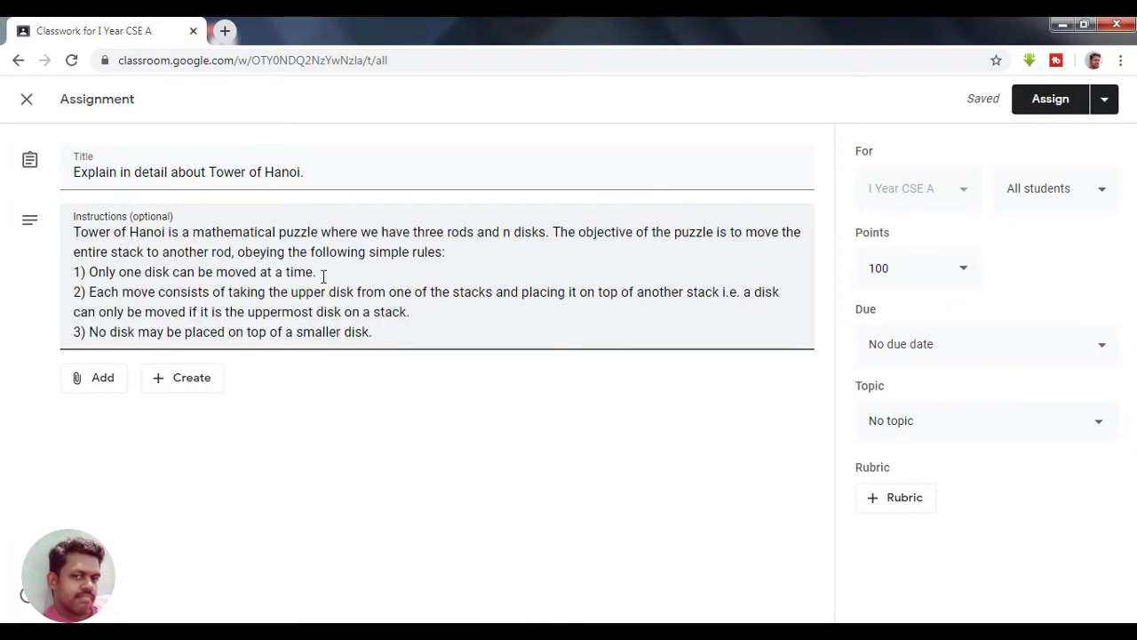
- Attach the Tower of Hanoi Wikipedia page URL, copied from Notepad, as a link
left_click(79, 385)
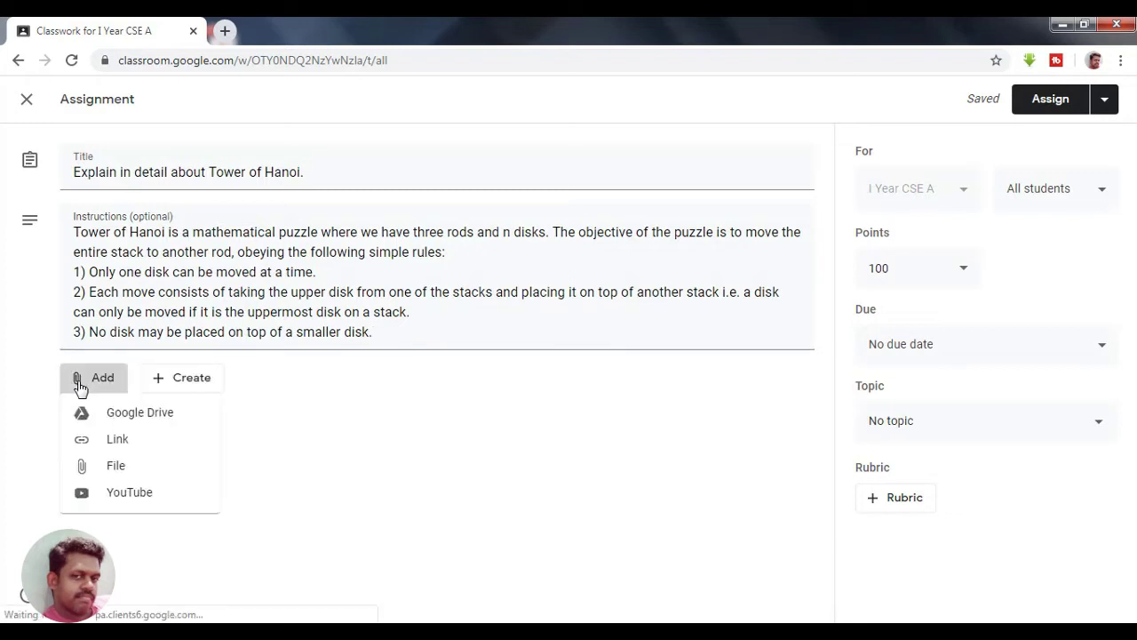
left_click(127, 443)
key("alt+Tab")
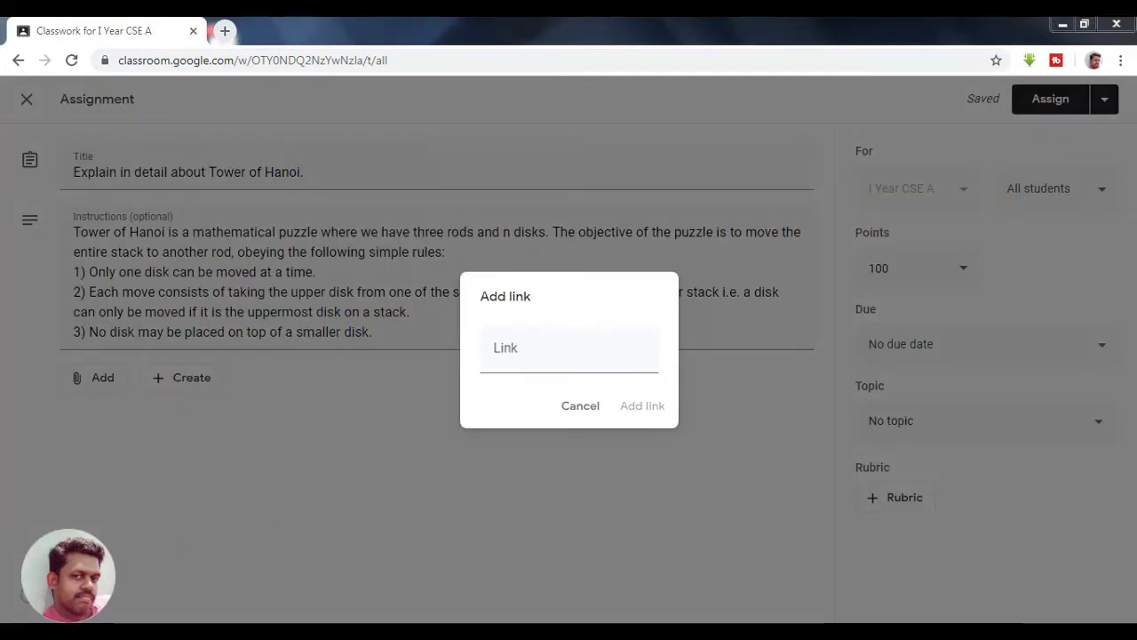
left_click_drag(65, 469, 555, 464)
left_click(682, 215)
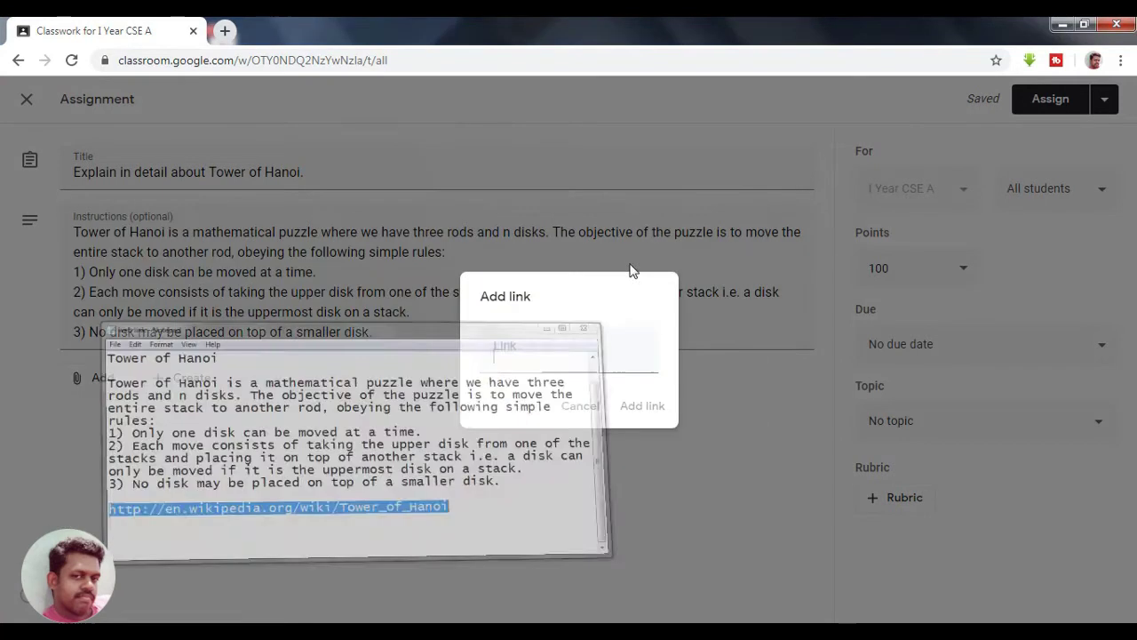
key("ctrl+v")
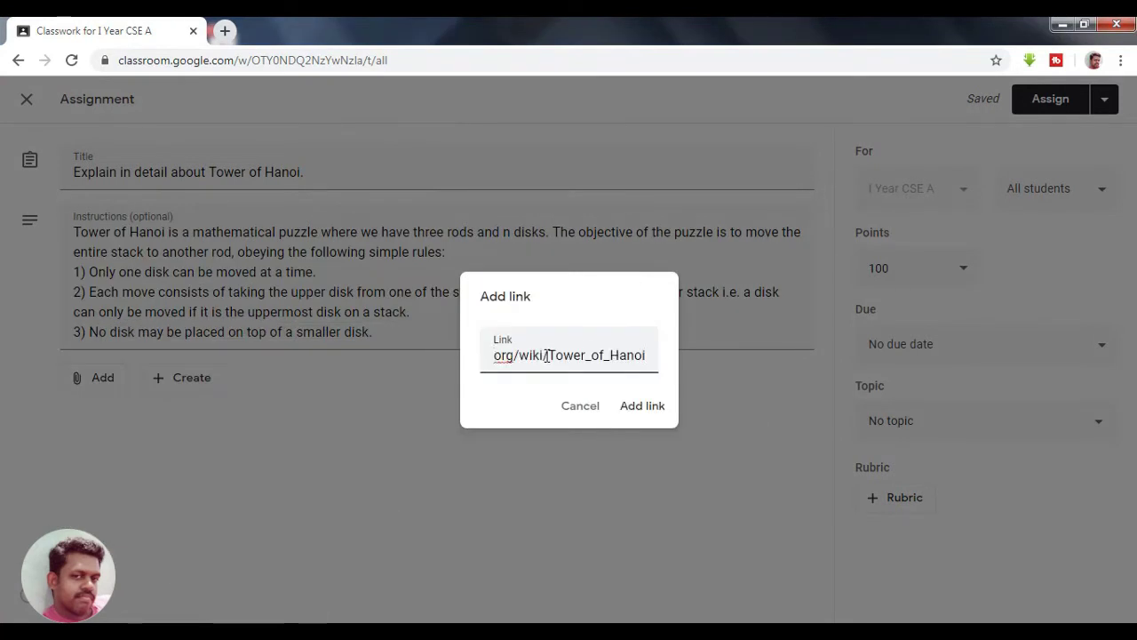
left_click(641, 407)
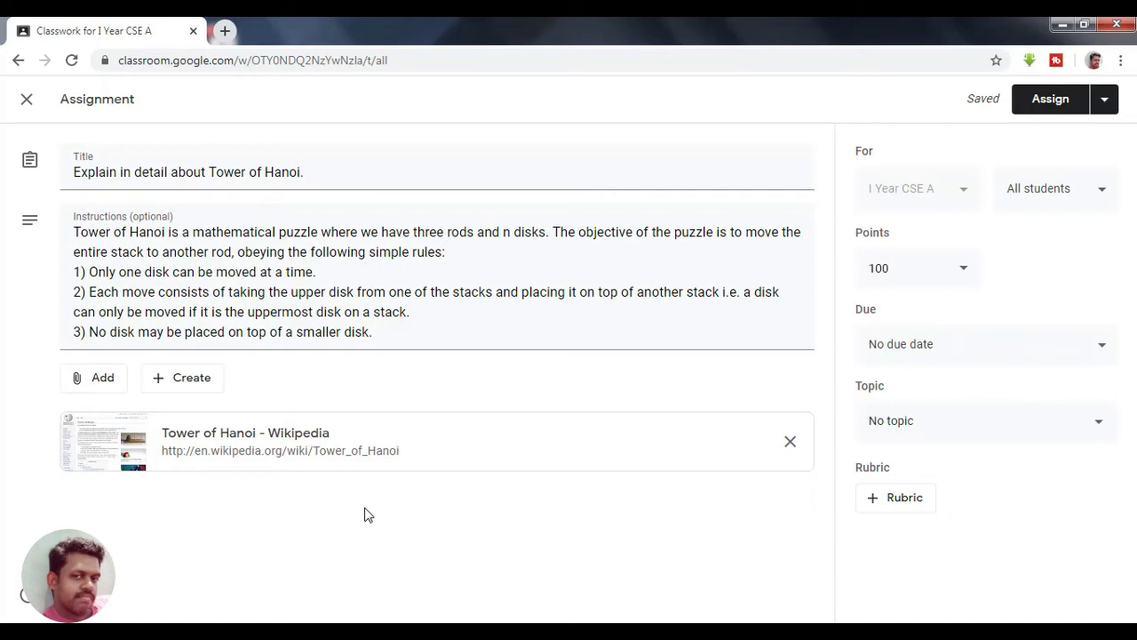
- Attach a new blank Google Doc and copy the assignment title to rename it
left_click(179, 375)
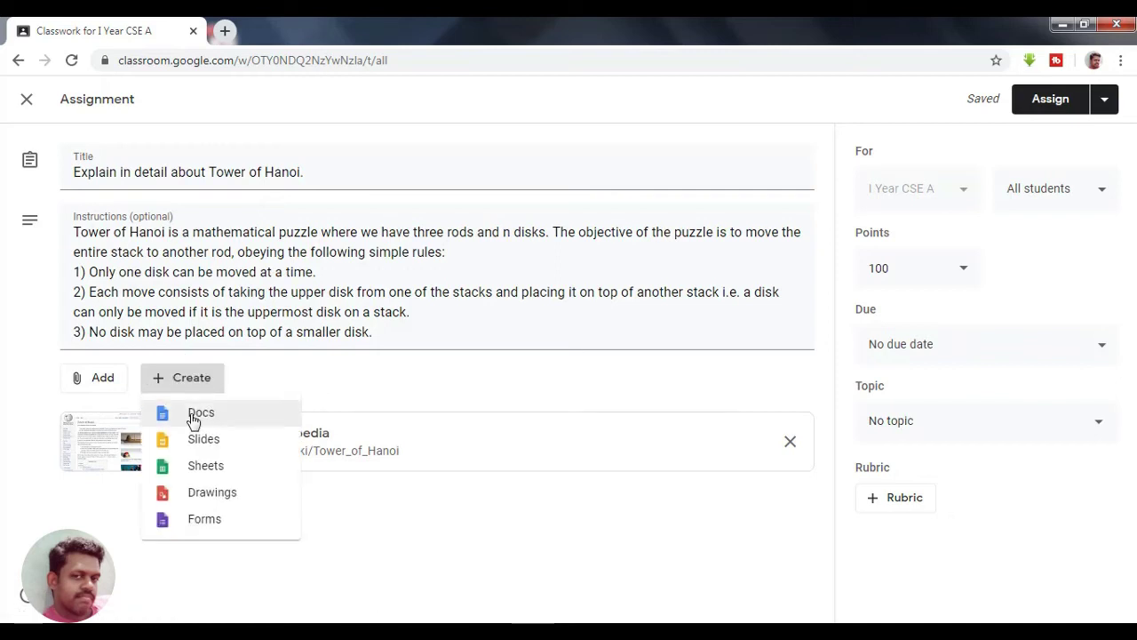
left_click(198, 418)
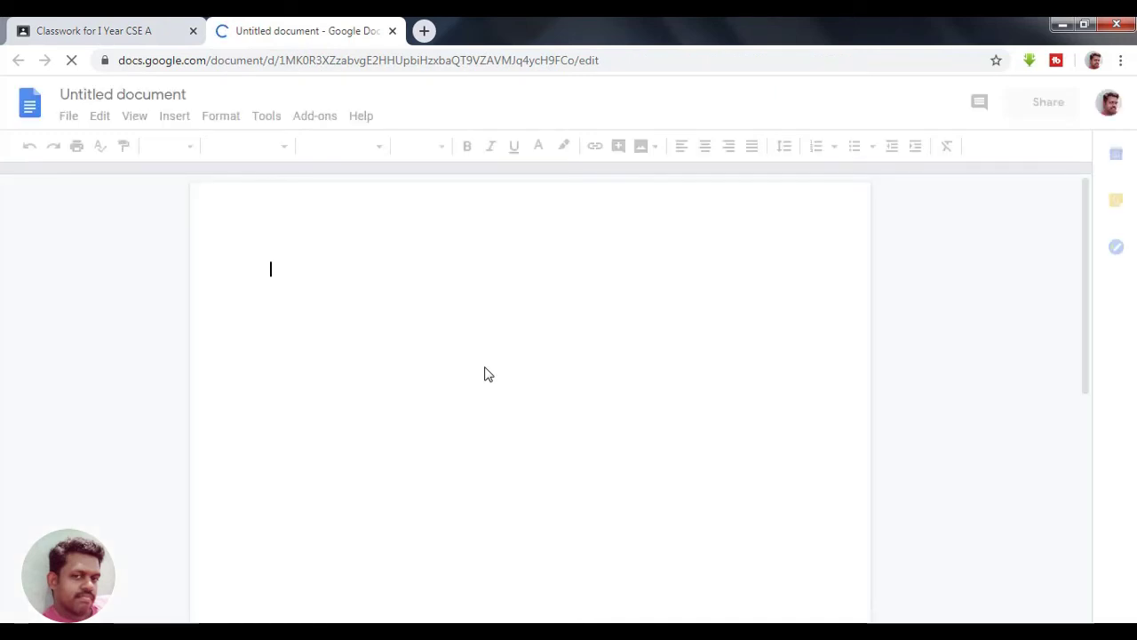
left_click(123, 95)
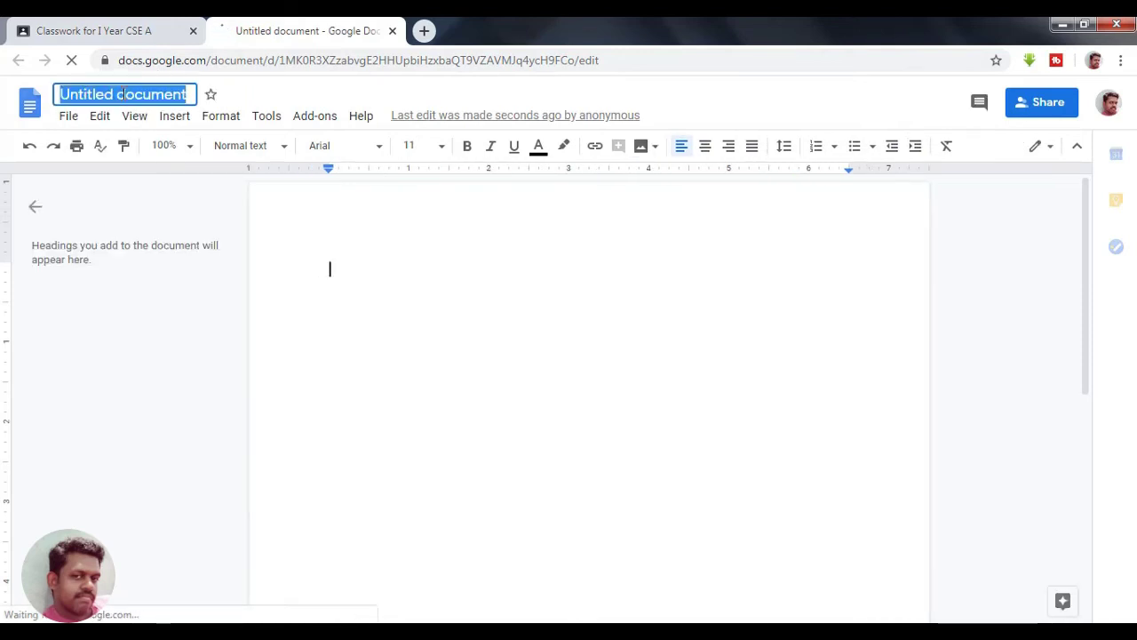
left_click(113, 36)
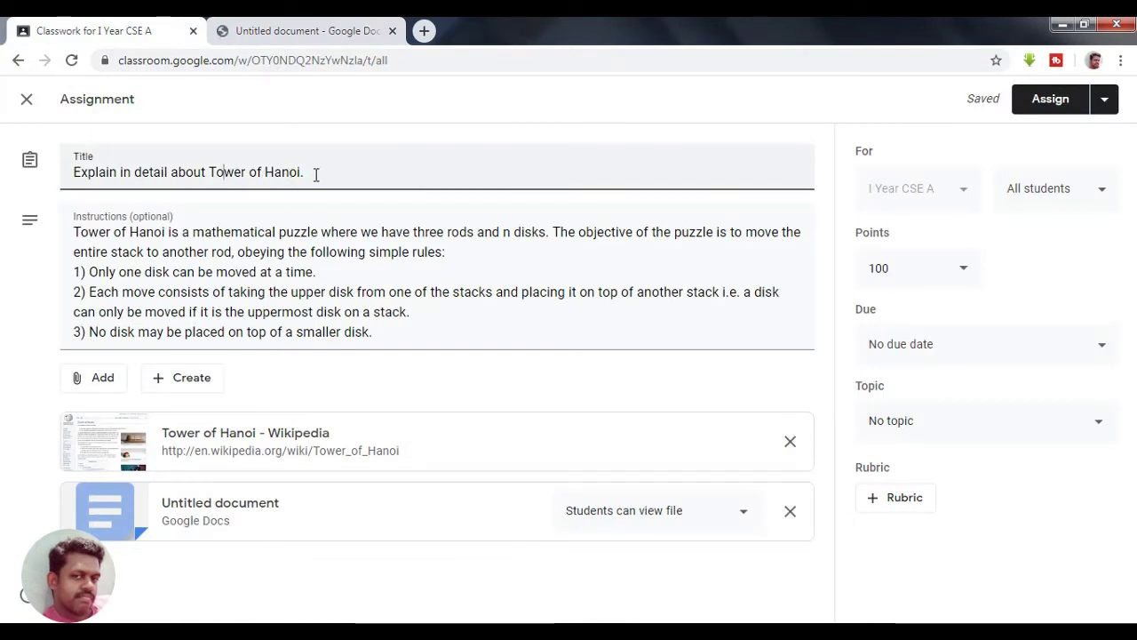
left_click_drag(304, 172, 75, 172)
key("ctrl+c")
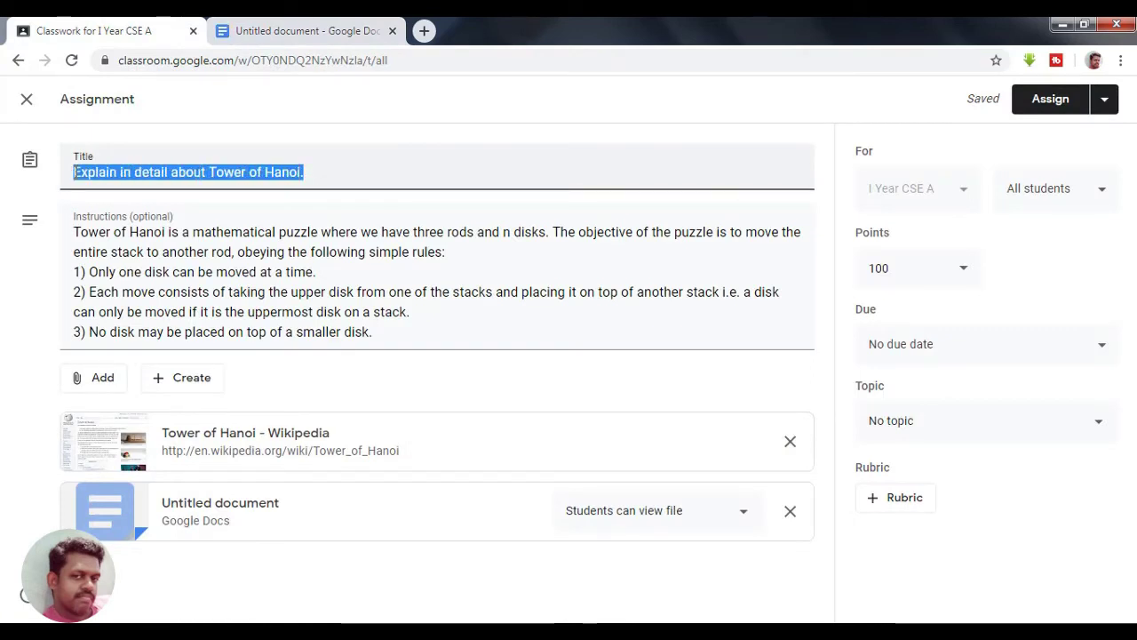
left_click(293, 36)
left_click(153, 98)
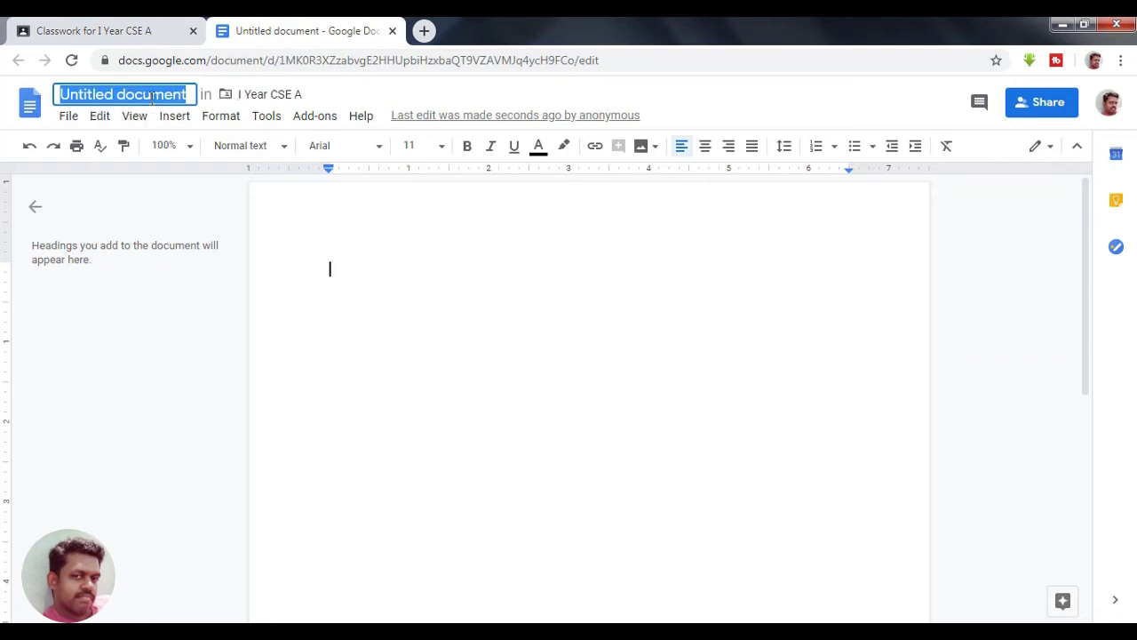
- Name the document 'Explain in detail about Tower of Hanoi.' and add 'Register Number:' and 'Name:' lines
key("ctrl+v")
left_click(395, 280)
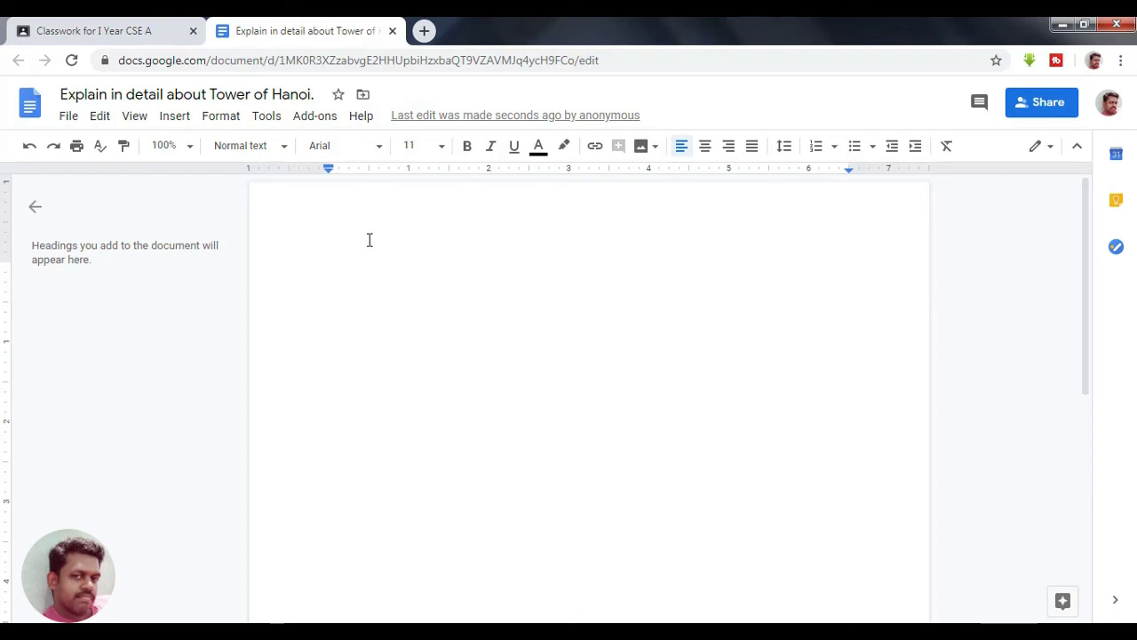
type("Regis")
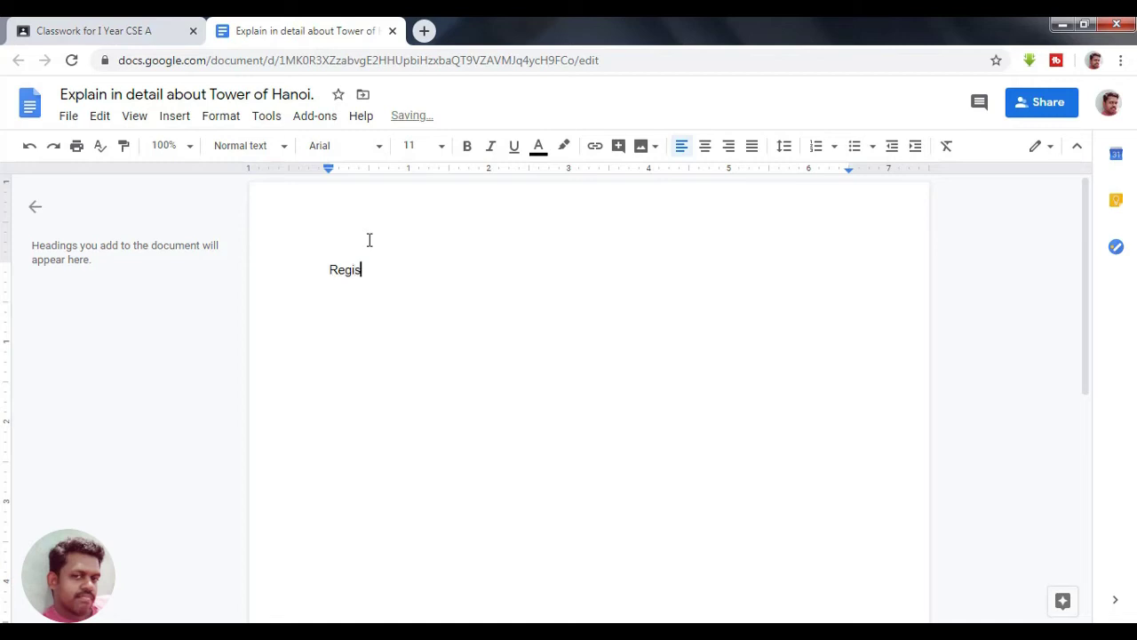
type("ter Number:")
key("Return")
key("Return")
type("Name:")
key("Return")
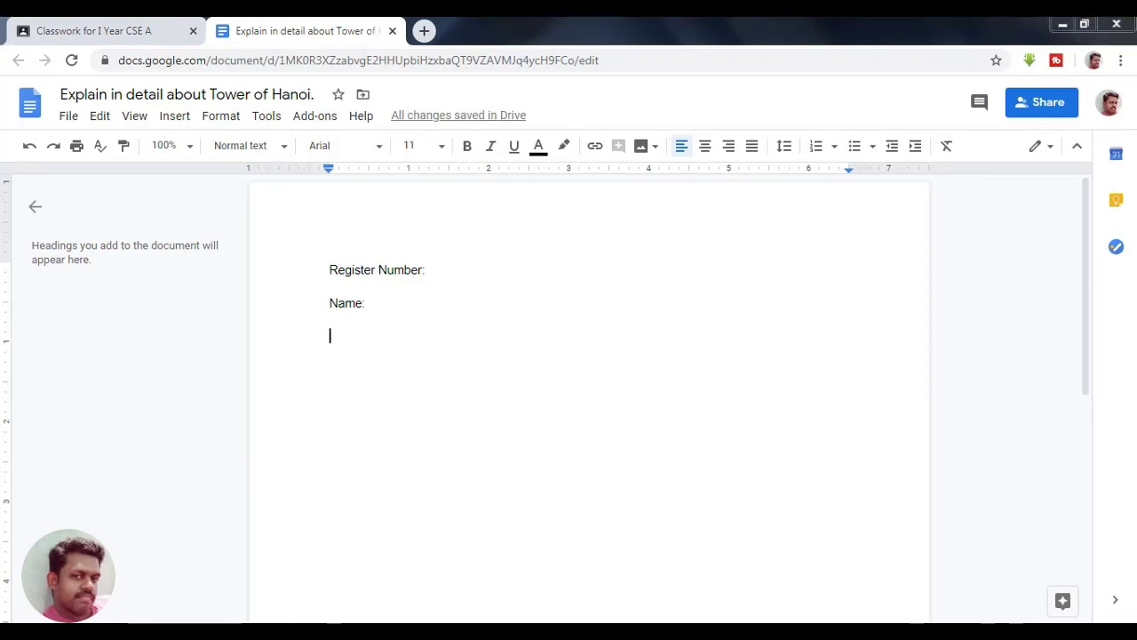
key("alt+Tab")
- Paste the assignment title below Name: as the question, correcting it to 'about the Tower'
left_click(68, 259)
left_click_drag(68, 259, 389, 384)
left_click(524, 368)
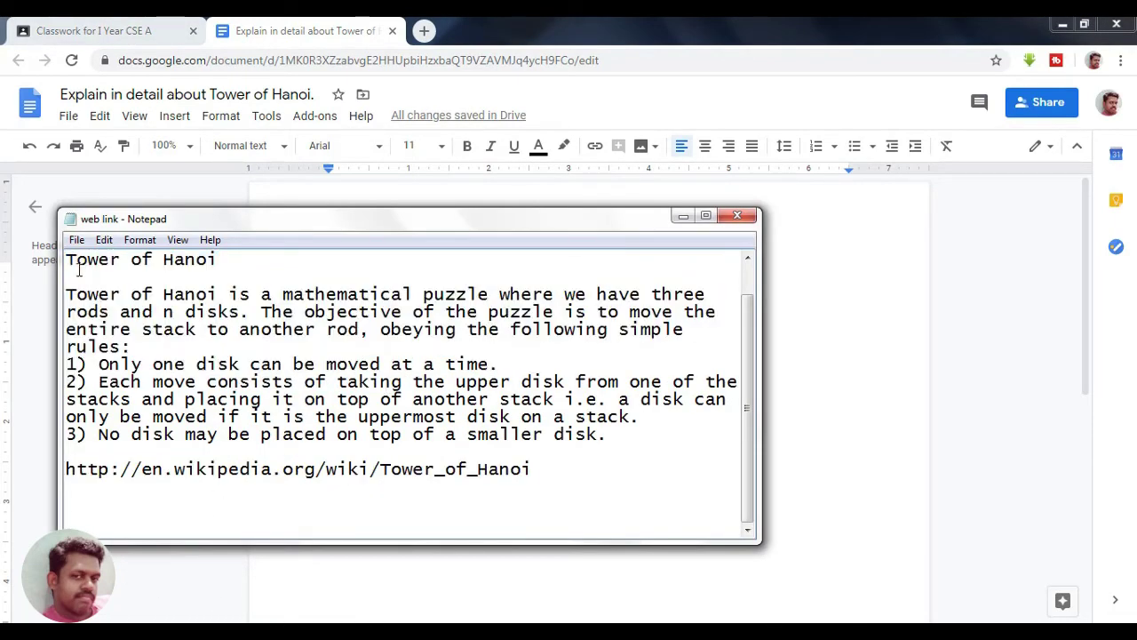
left_click(127, 98)
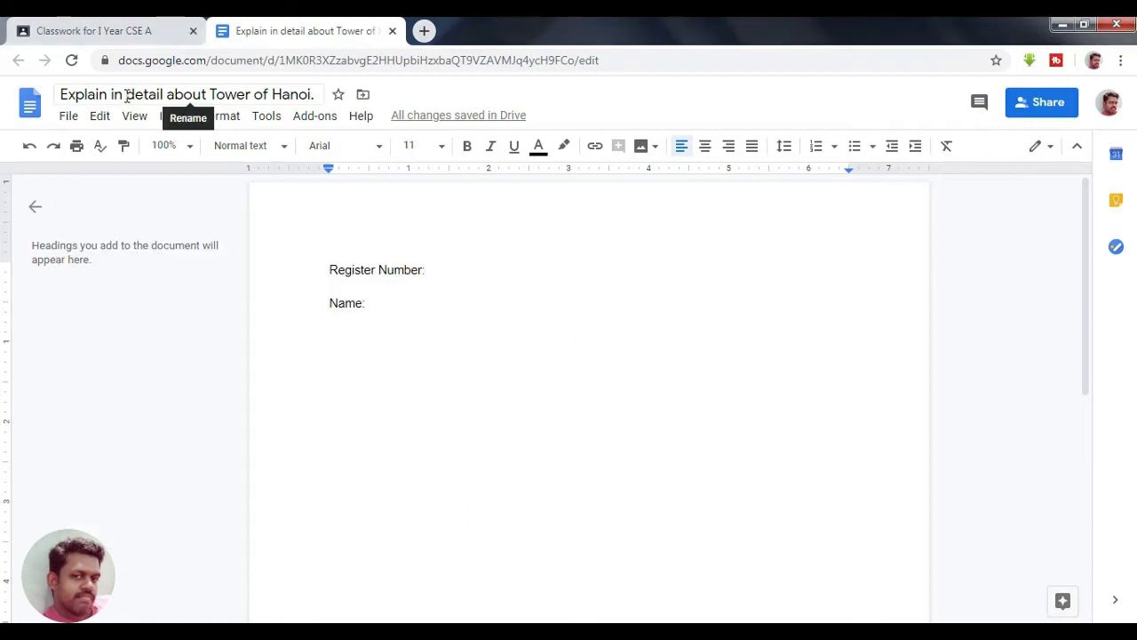
left_click(127, 98)
key("ctrl+c")
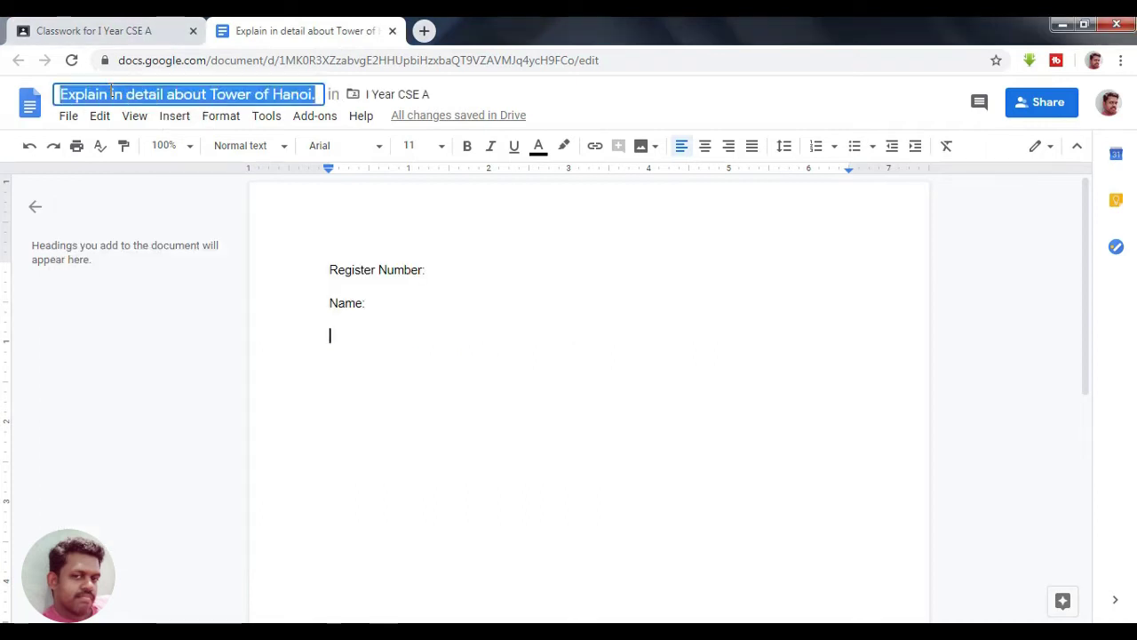
left_click(331, 336)
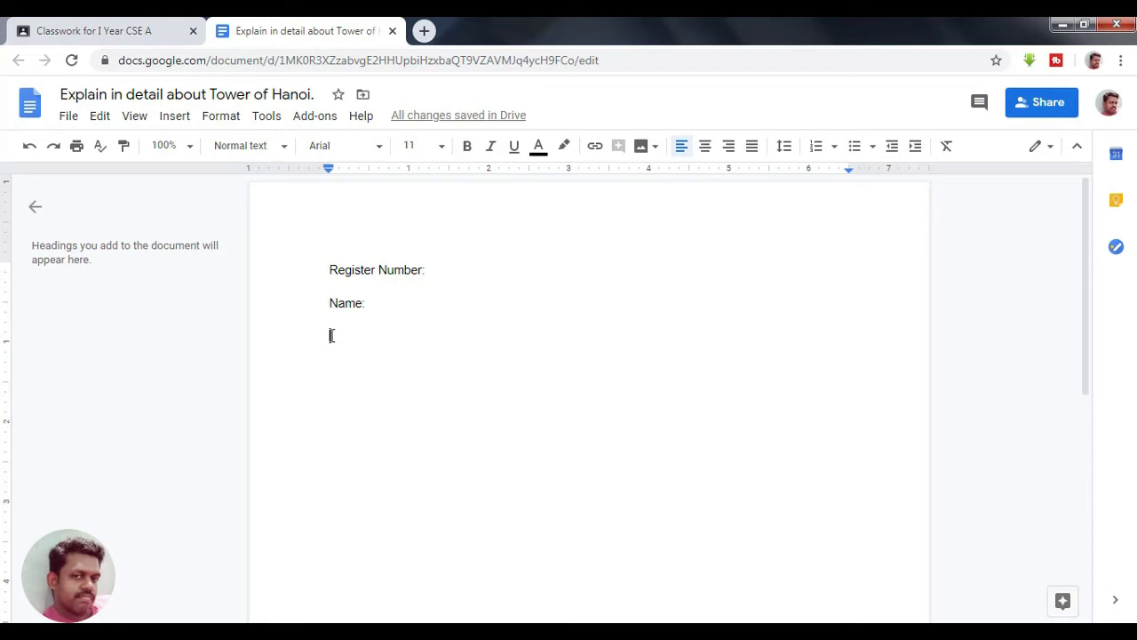
key("ctrl+v")
key("Return")
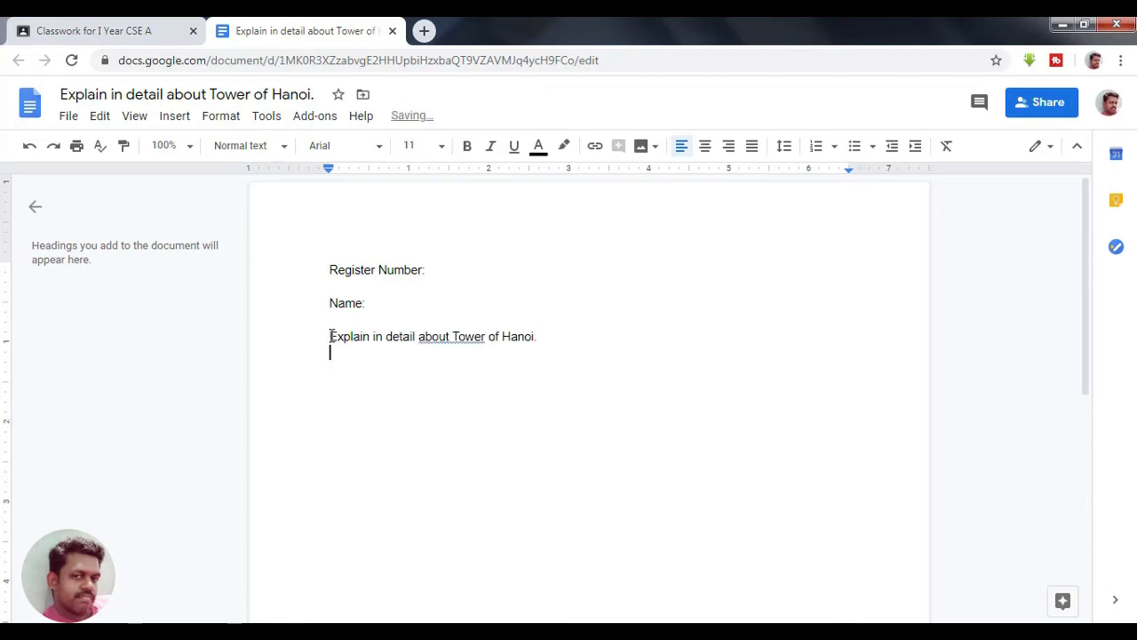
right_click(463, 331)
left_click(518, 376)
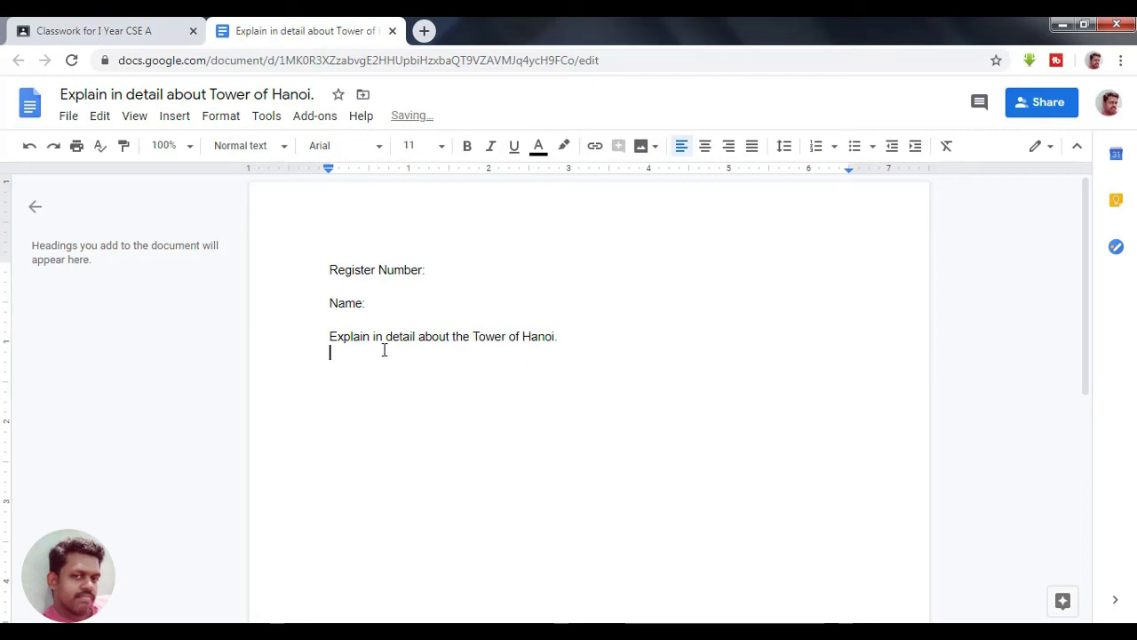
- Add an 'Instruction:' heading and paste the Tower of Hanoi explanation and rules beneath it
left_click(249, 632)
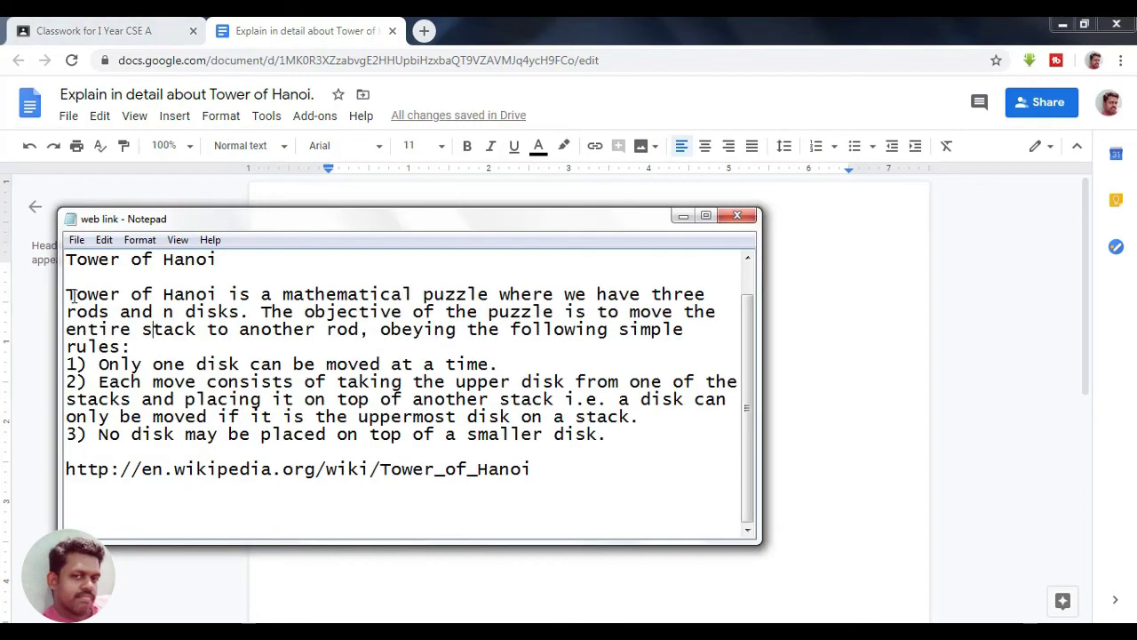
left_click_drag(65, 296, 631, 436)
key("ctrl+c")
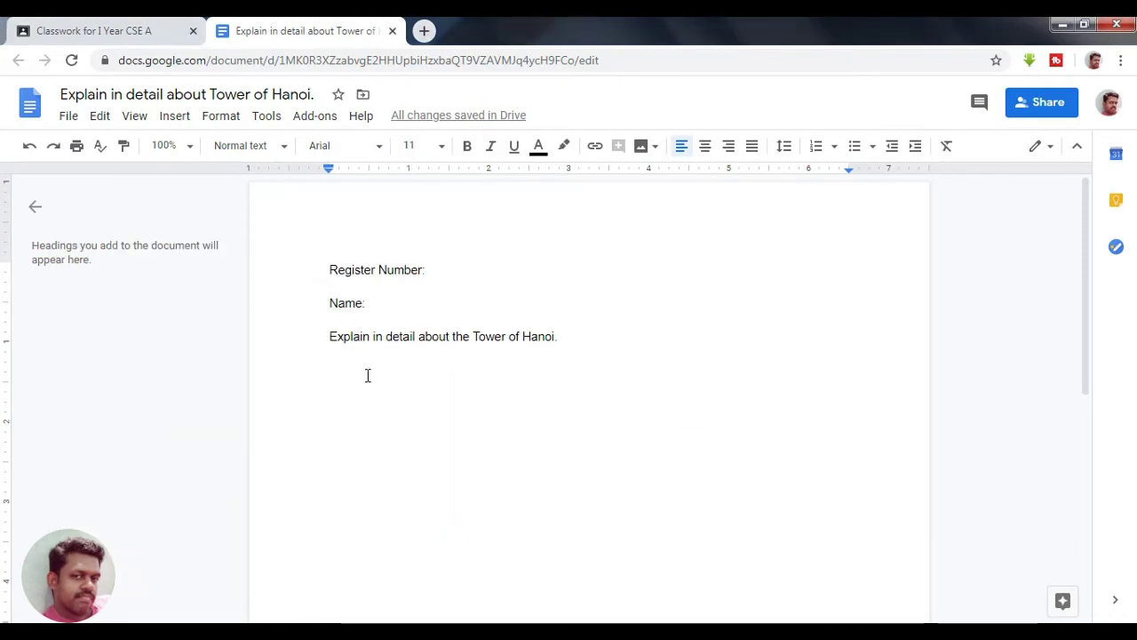
key("Return")
type("In")
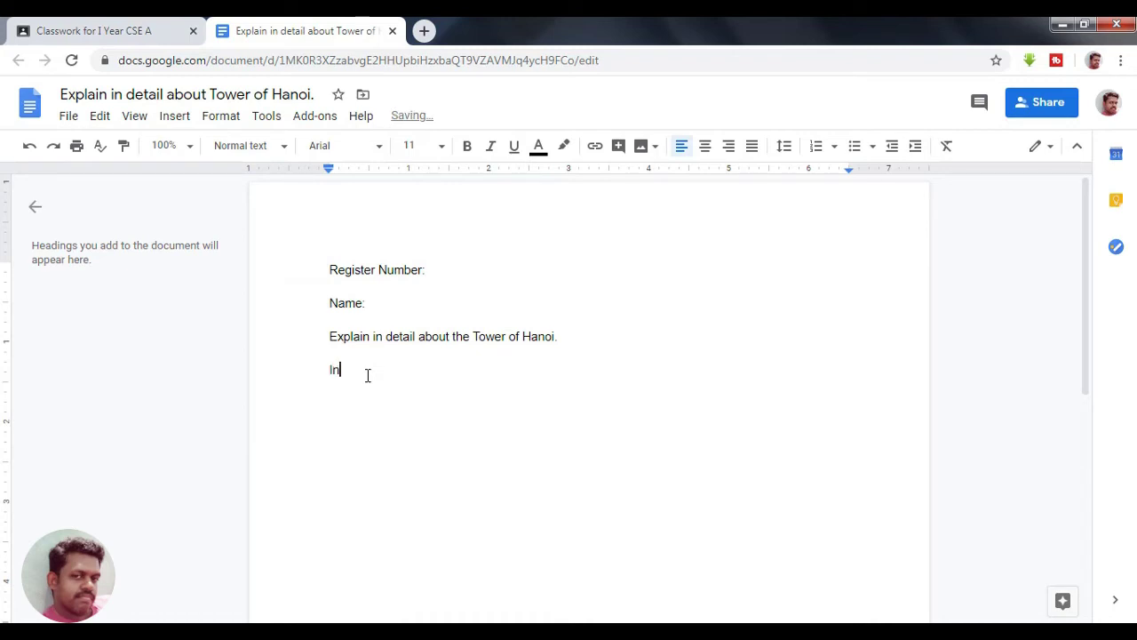
type("sturction:")
key("Return")
right_click(367, 376)
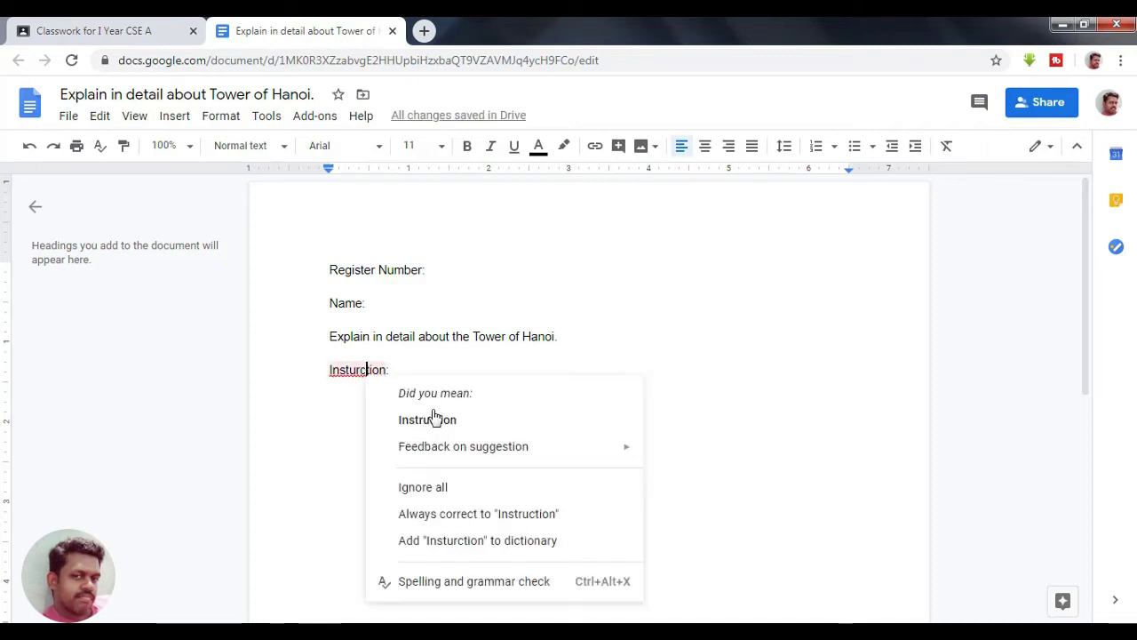
left_click(375, 414)
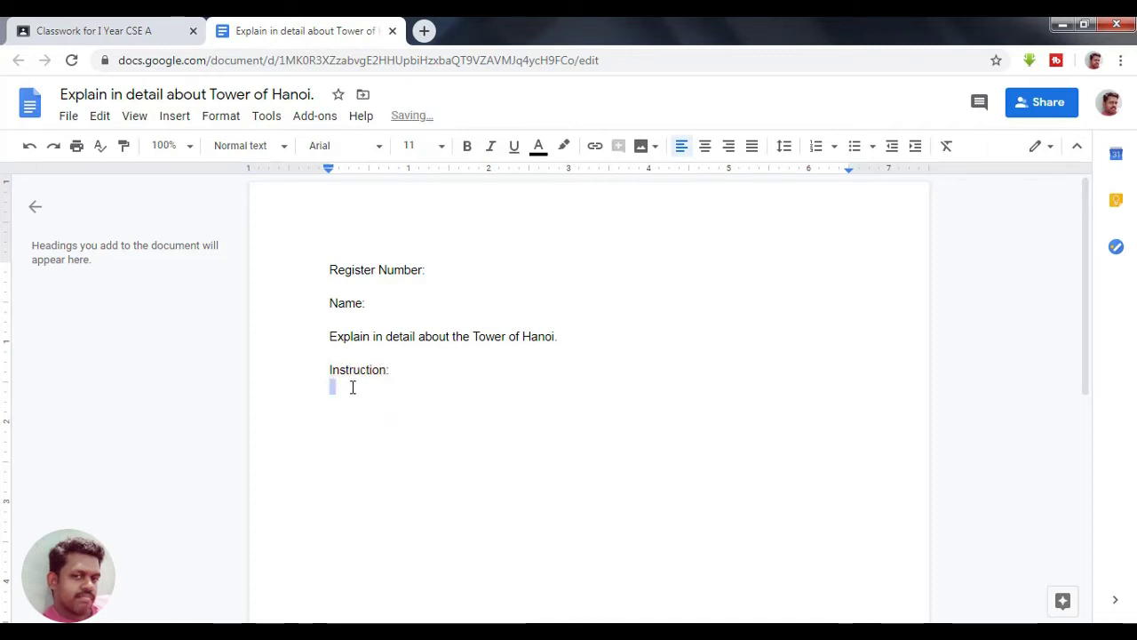
key("Return")
key("ctrl+v")
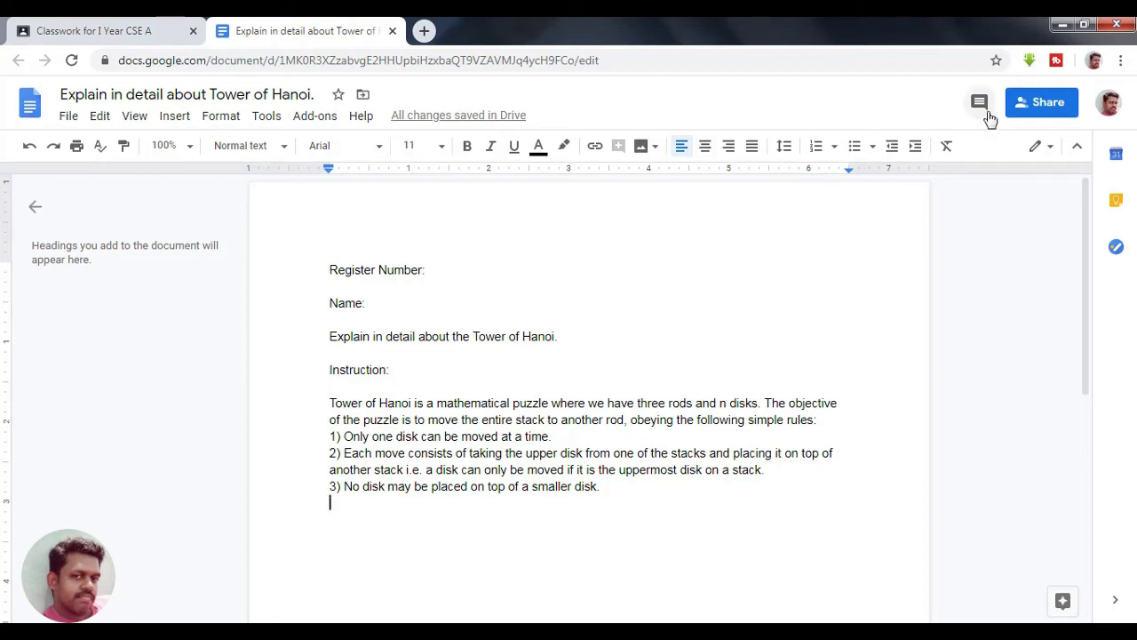
- Set the attached Untitled document to 'Make a copy for each student'
left_click(392, 31)
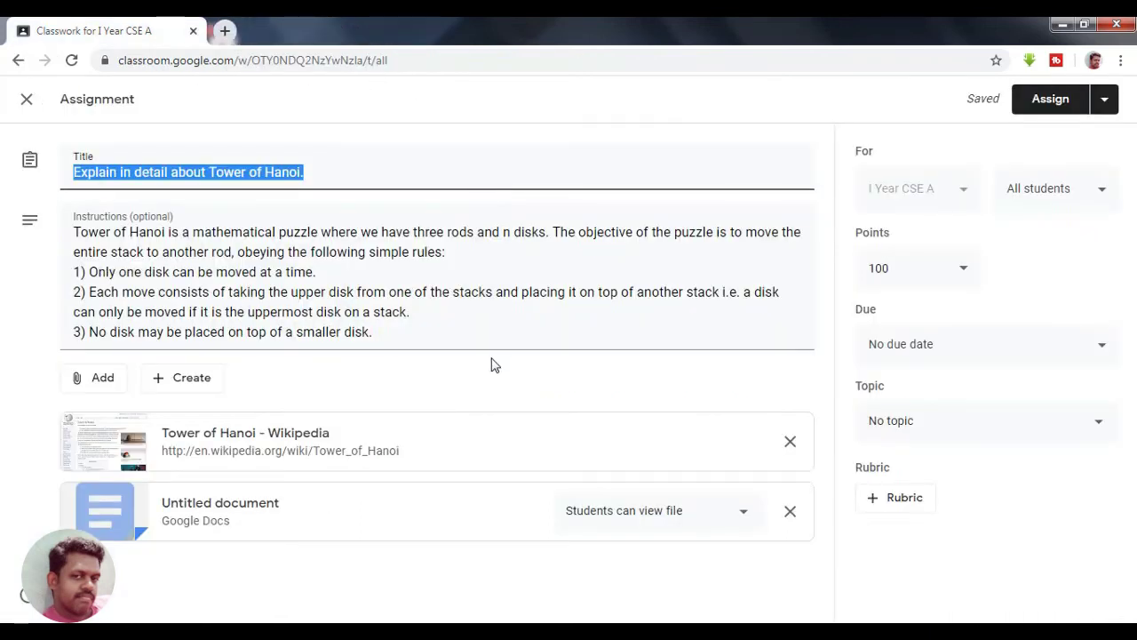
left_click(345, 579)
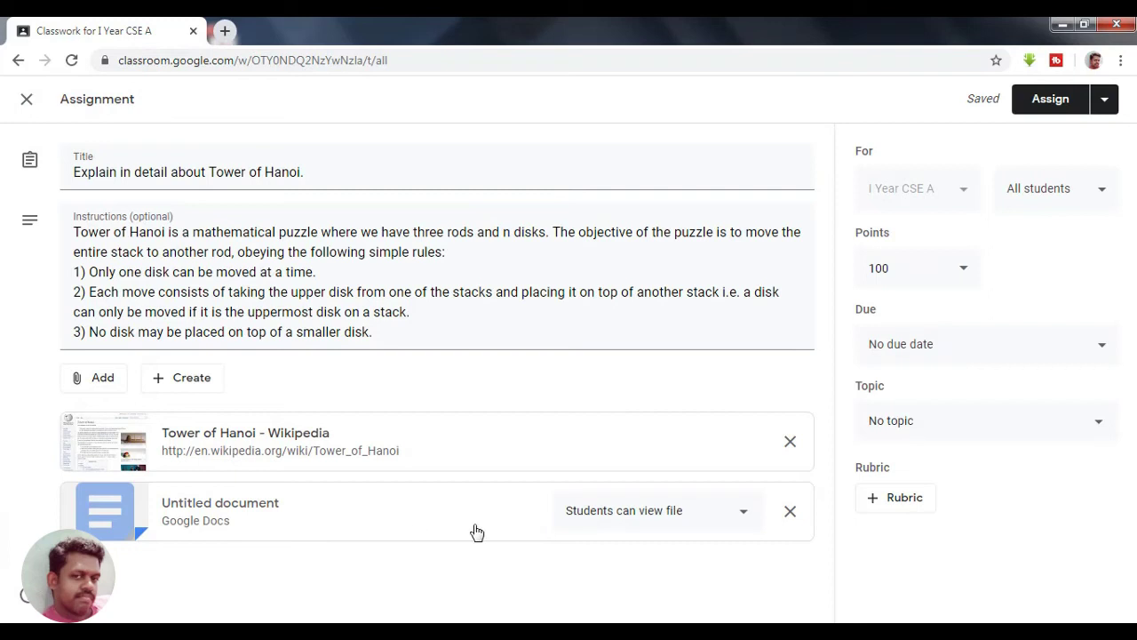
left_click(744, 516)
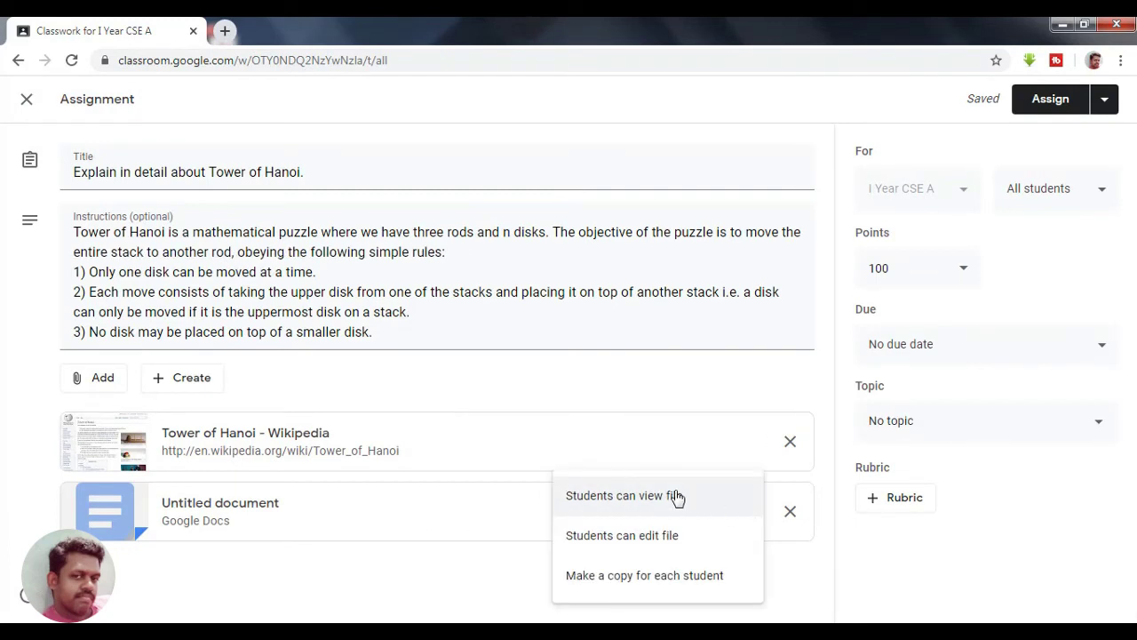
left_click(666, 575)
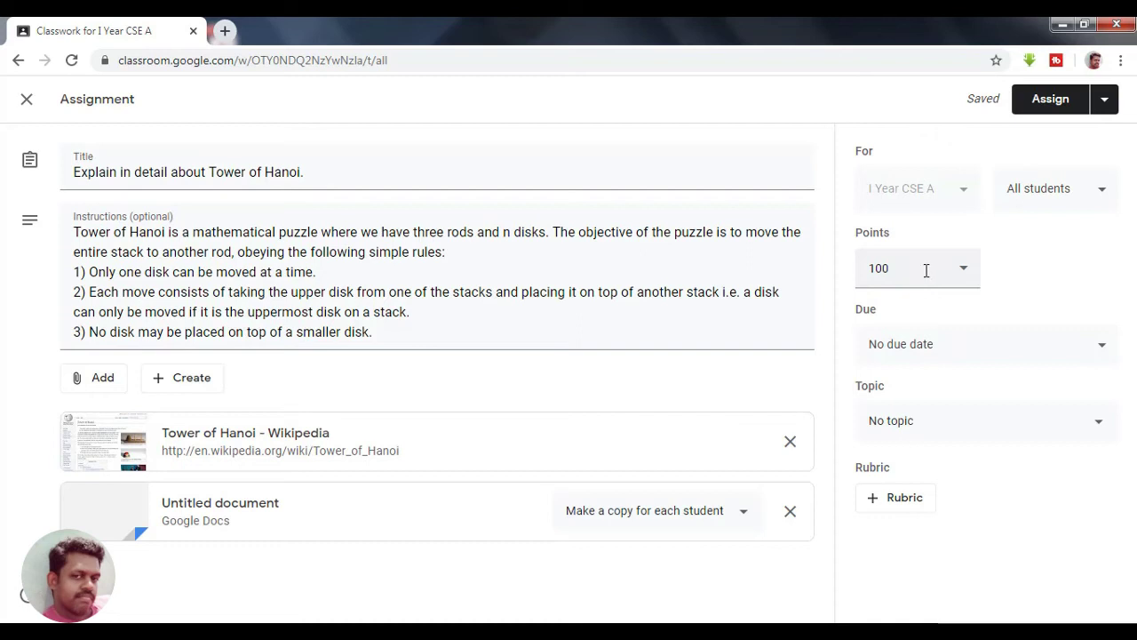
- Change the assignment's points from 100 to 10
left_click_drag(899, 267, 855, 272)
type("10")
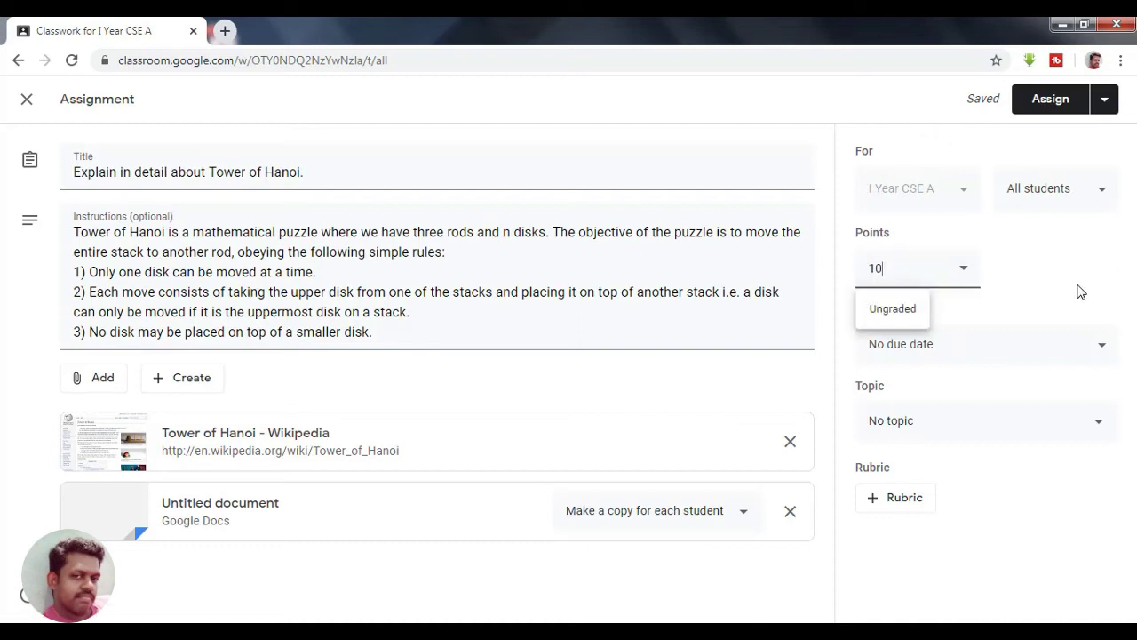
left_click(1080, 291)
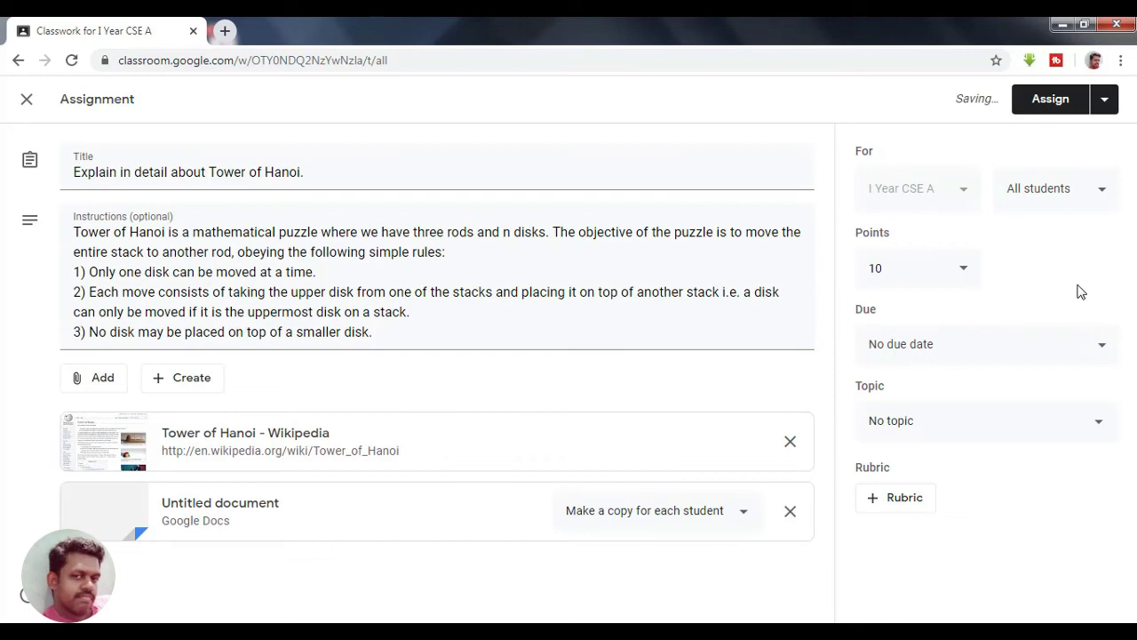
- Set the due date to May 7, 2020 at 11:59 PM
left_click(1102, 352)
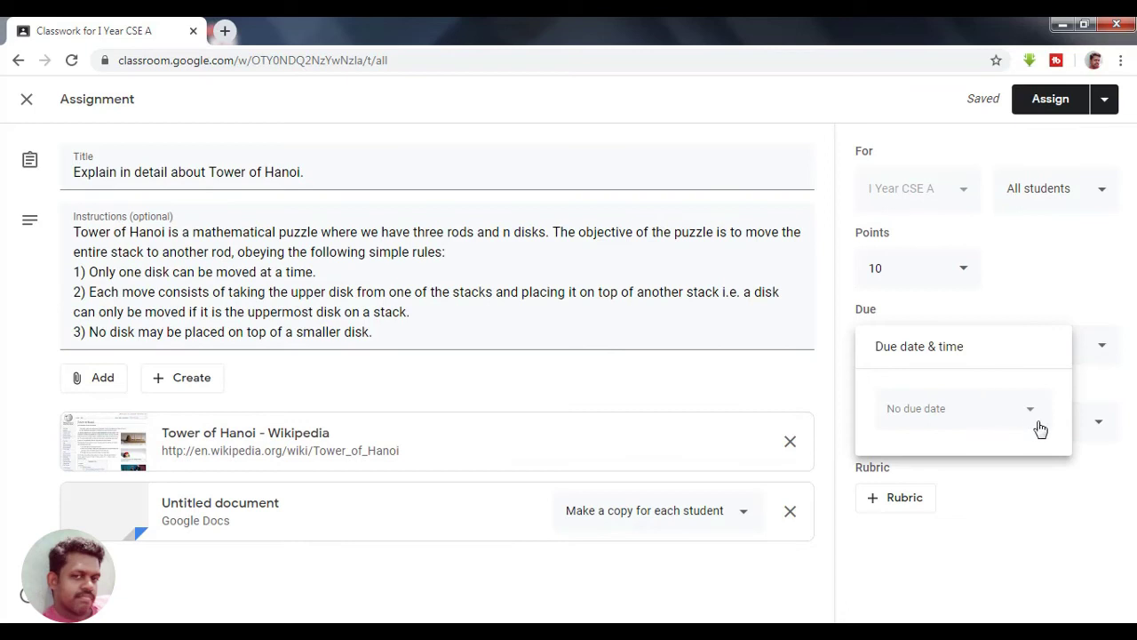
left_click(1039, 428)
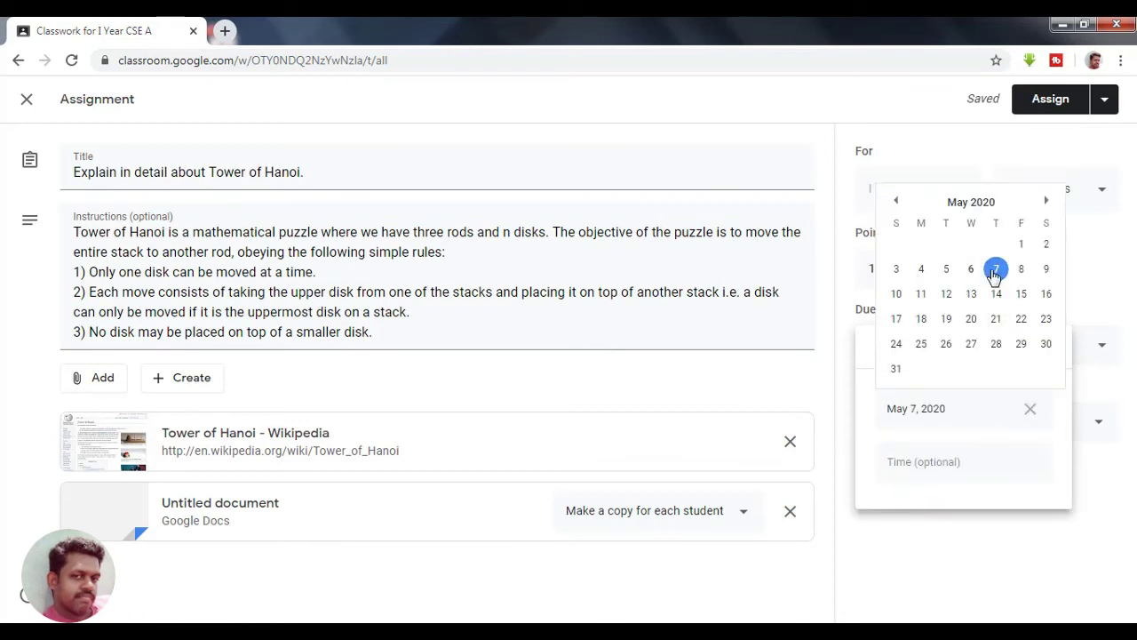
left_click(995, 271)
left_click(938, 461)
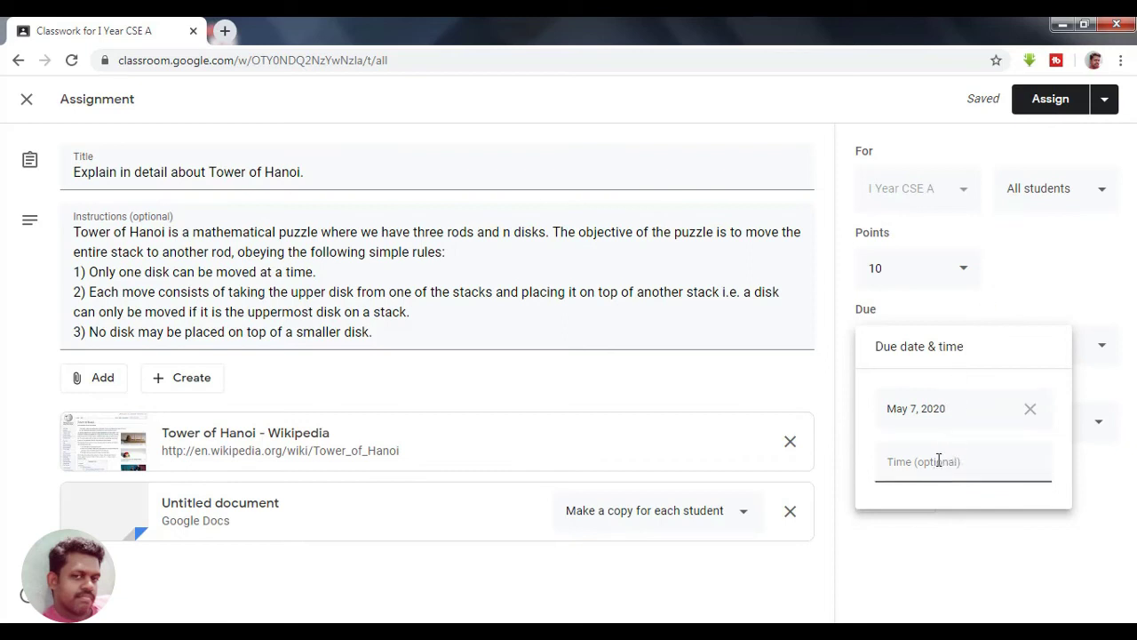
left_click(1102, 396)
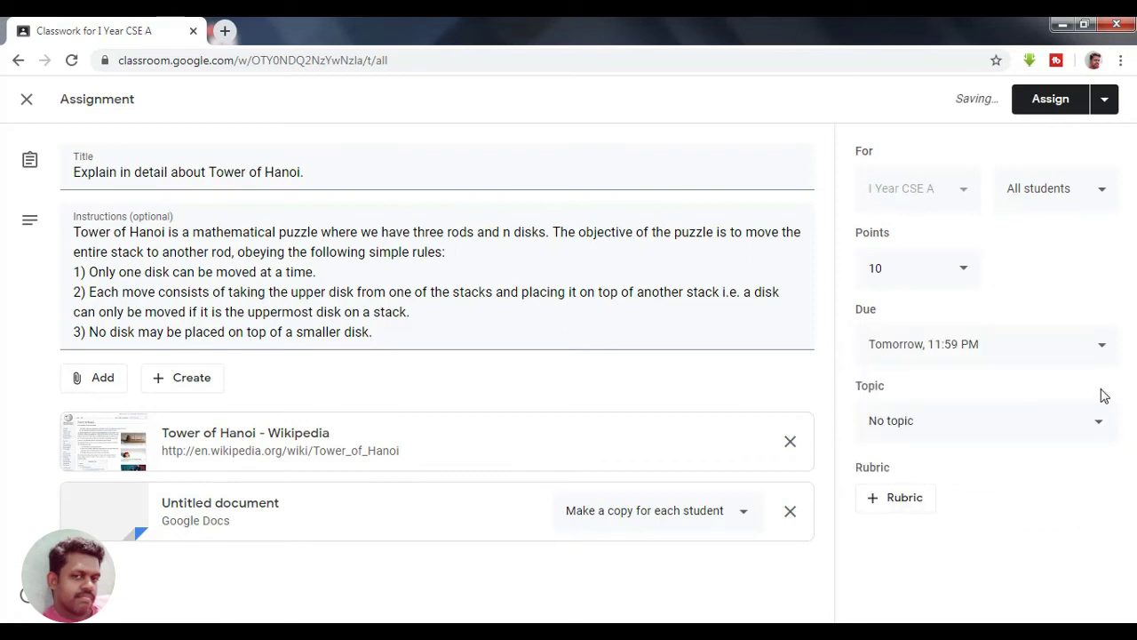
left_click(927, 423)
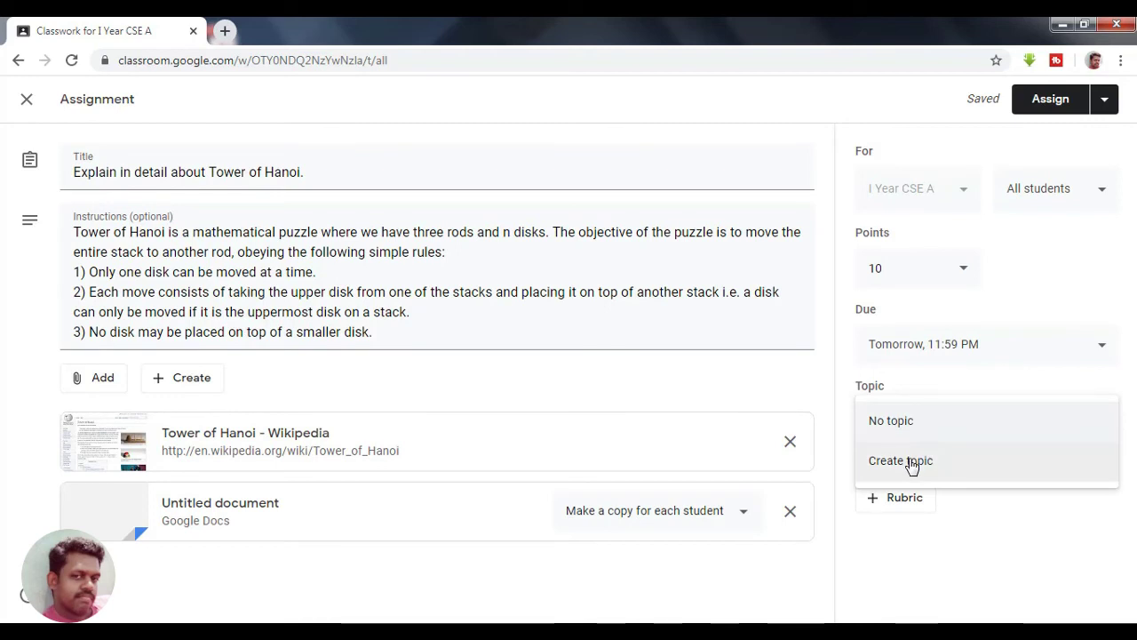
- Create the topic 'e-Assignment' for the assignment, fixing its spelling via suggestions
left_click(901, 460)
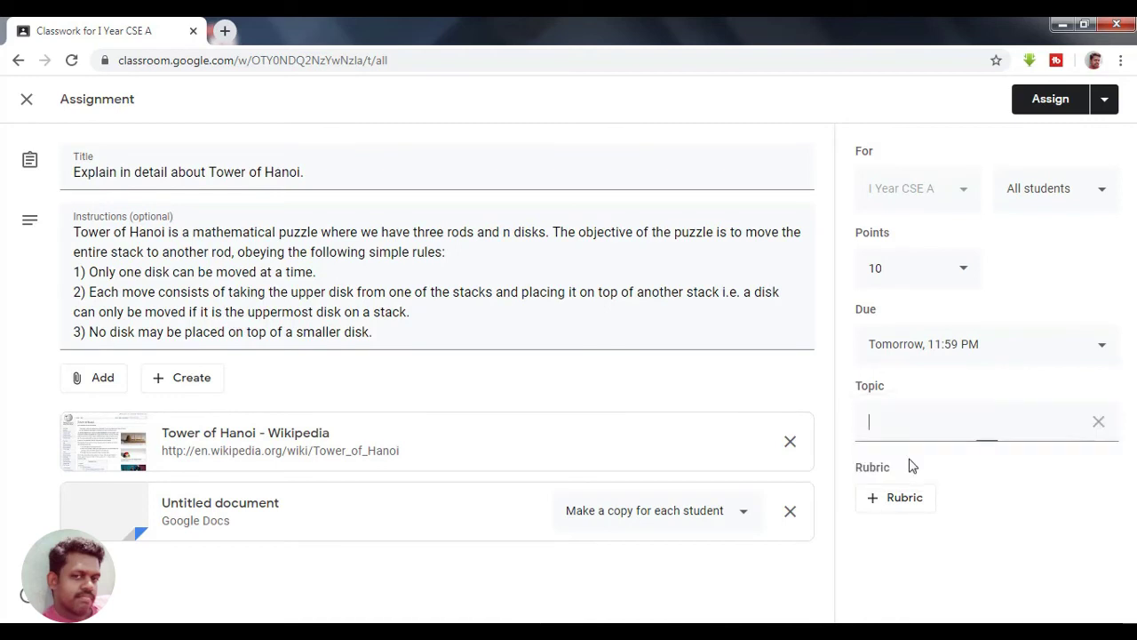
left_click(898, 445)
type("e-Assigman")
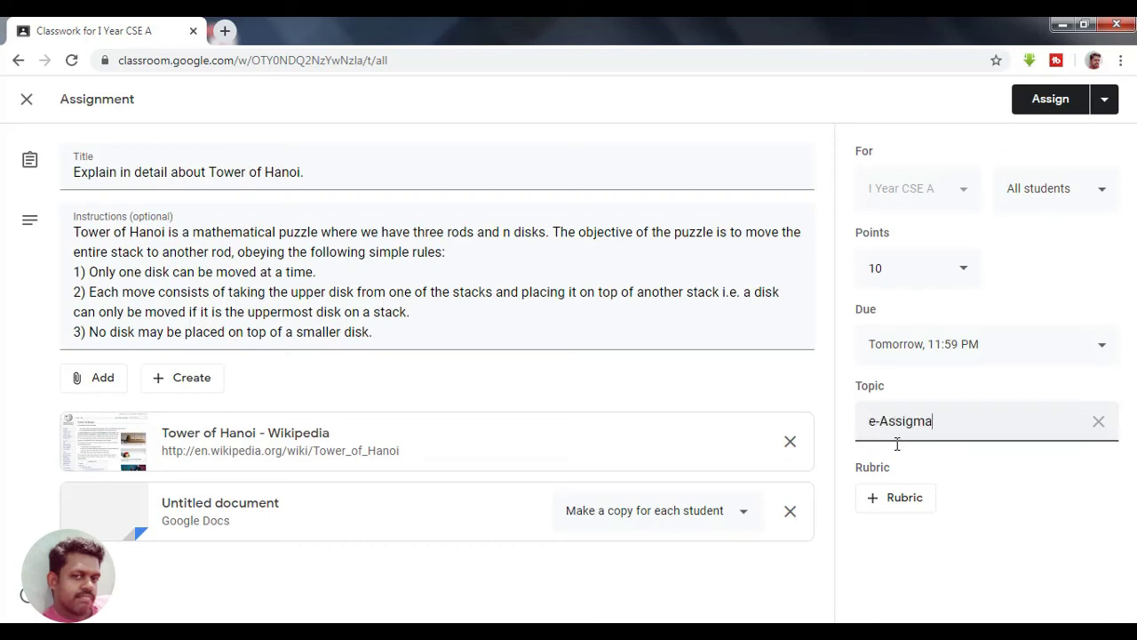
key("BackSpace")
key("BackSpace")
type("ent")
right_click(913, 422)
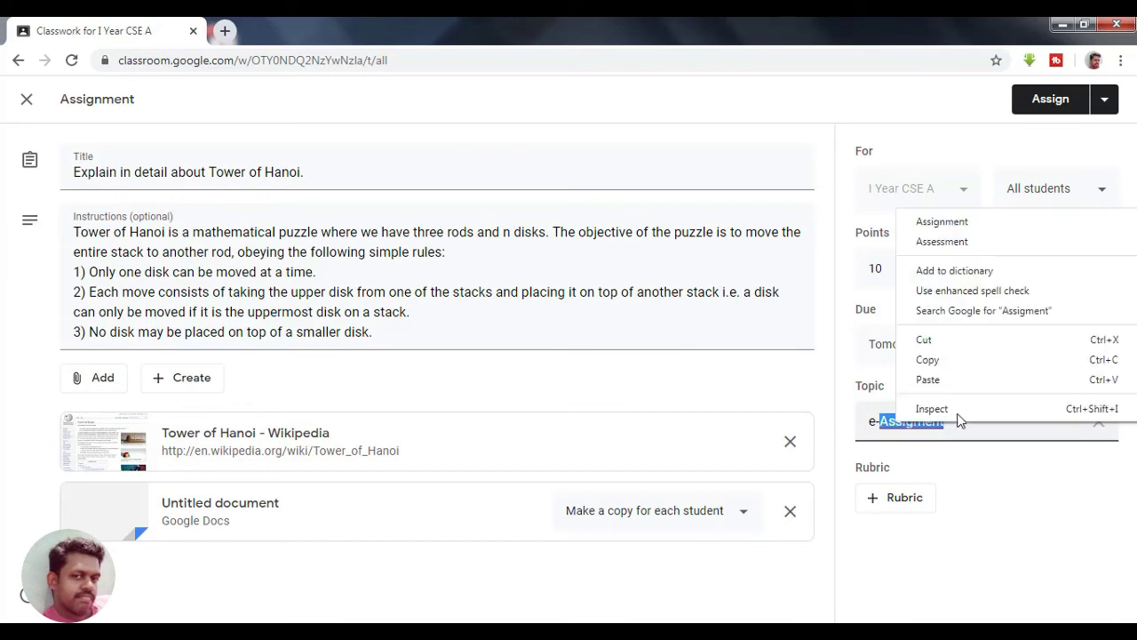
left_click(960, 224)
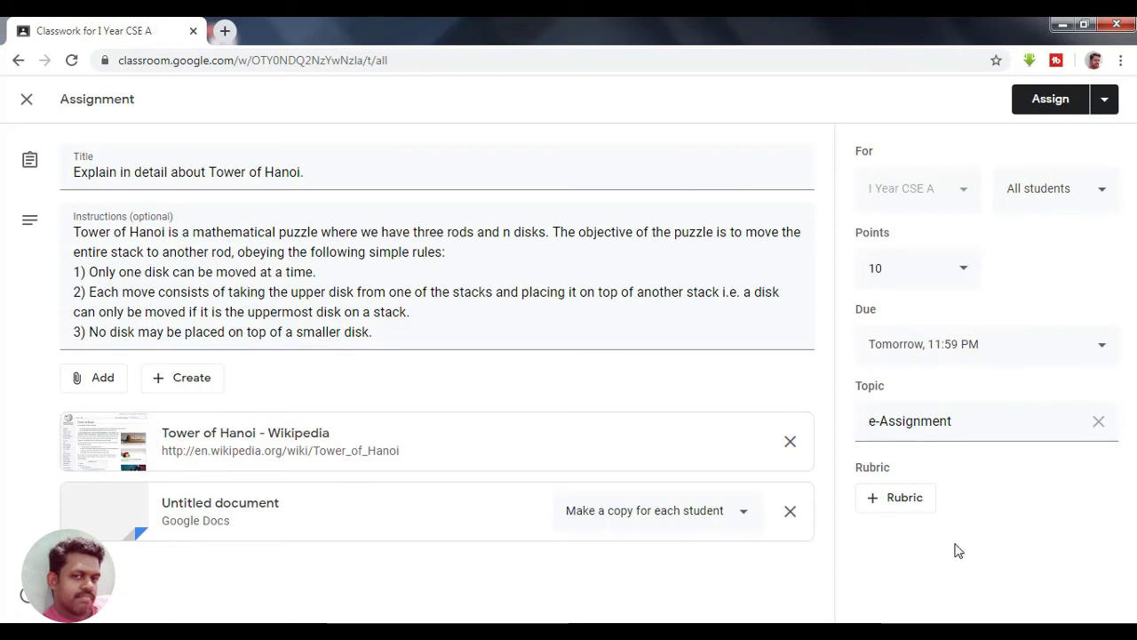
left_click(907, 514)
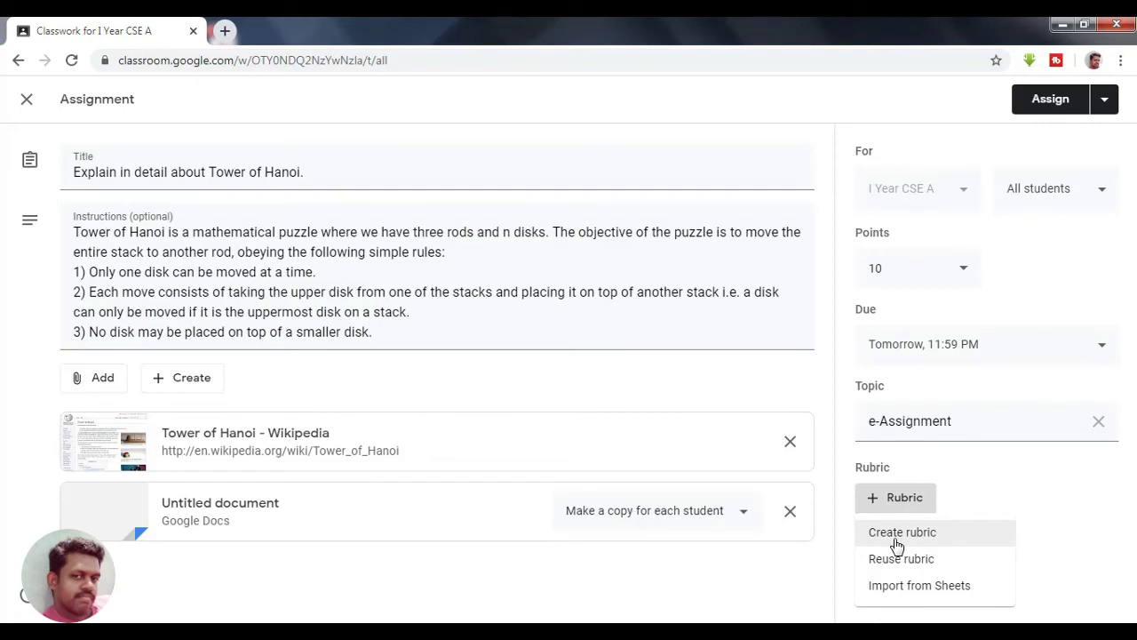
- Create a new rubric whose first criterion is 'Explanation' worth 3 points
left_click(897, 533)
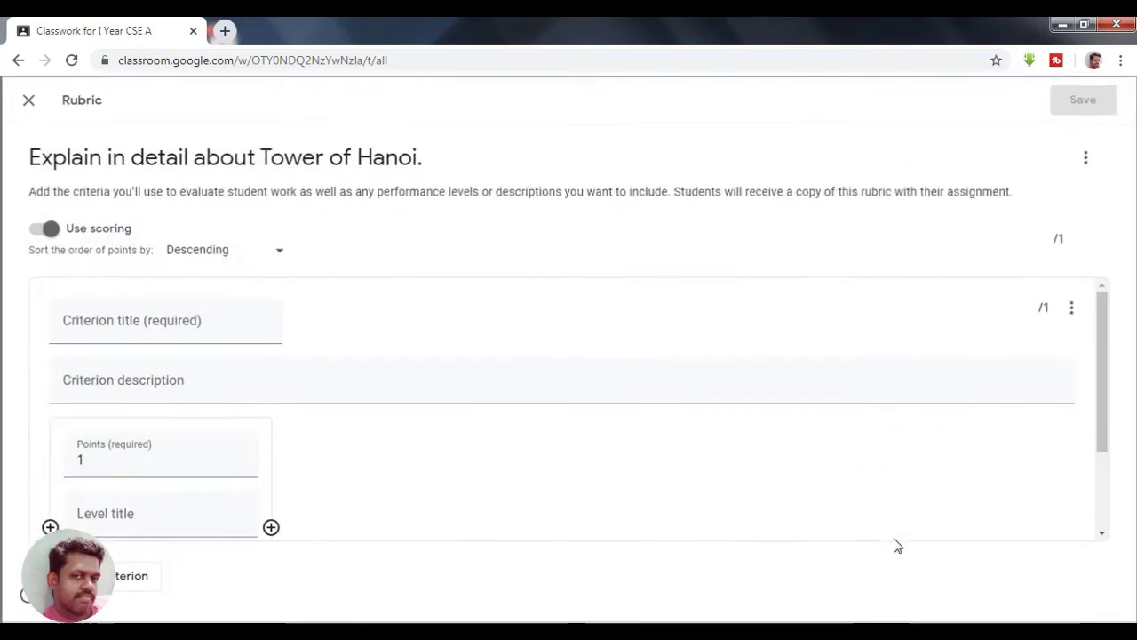
left_click(101, 330)
type("Expl")
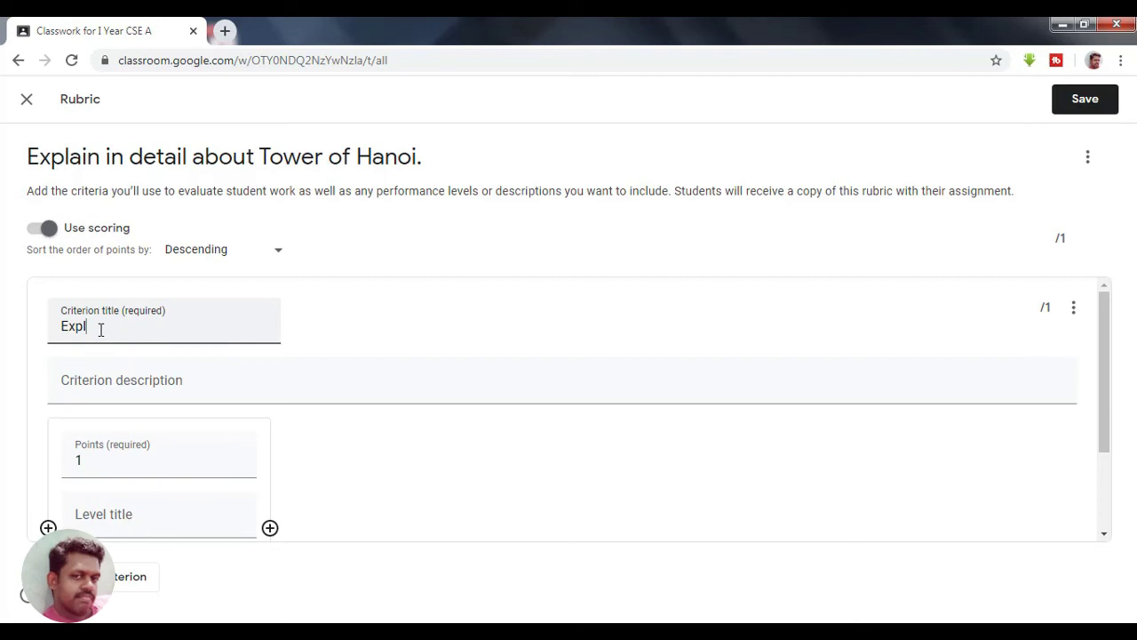
type("anation")
left_click_drag(84, 459, 59, 462)
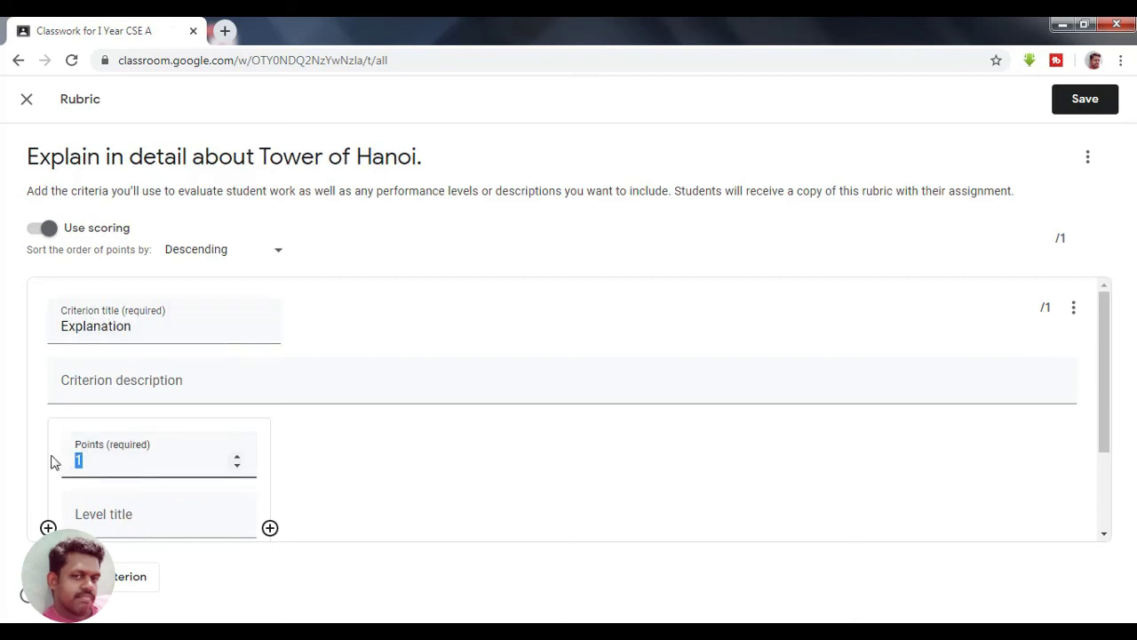
type("3")
left_click(452, 490)
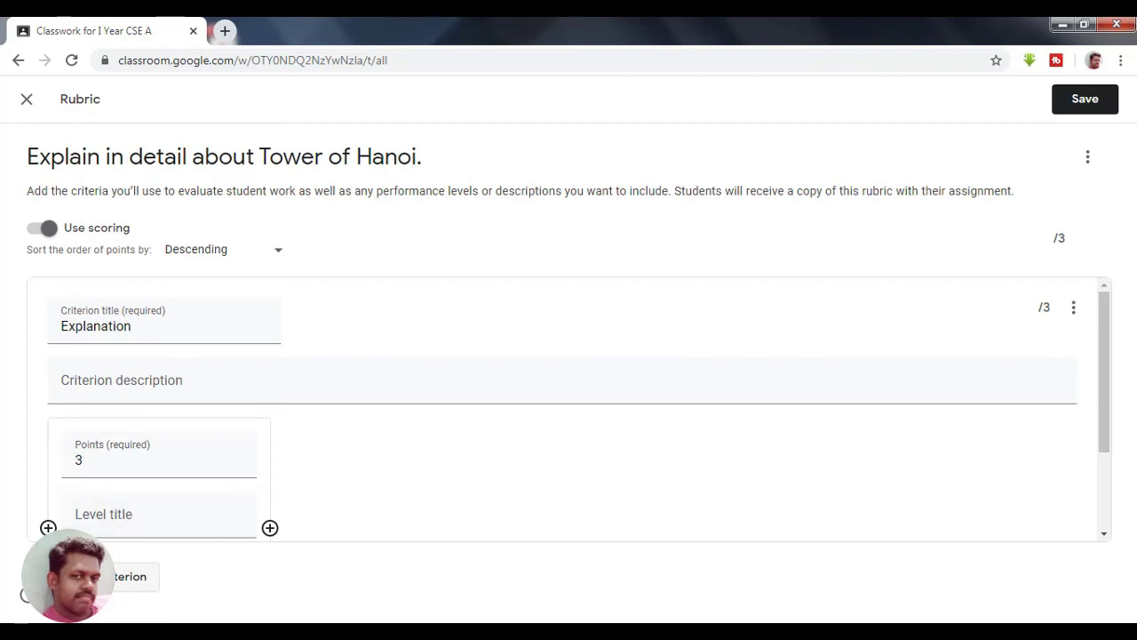
- Add a 'Diagram' criterion worth 3 points, then add a third blank criterion
left_click(134, 576)
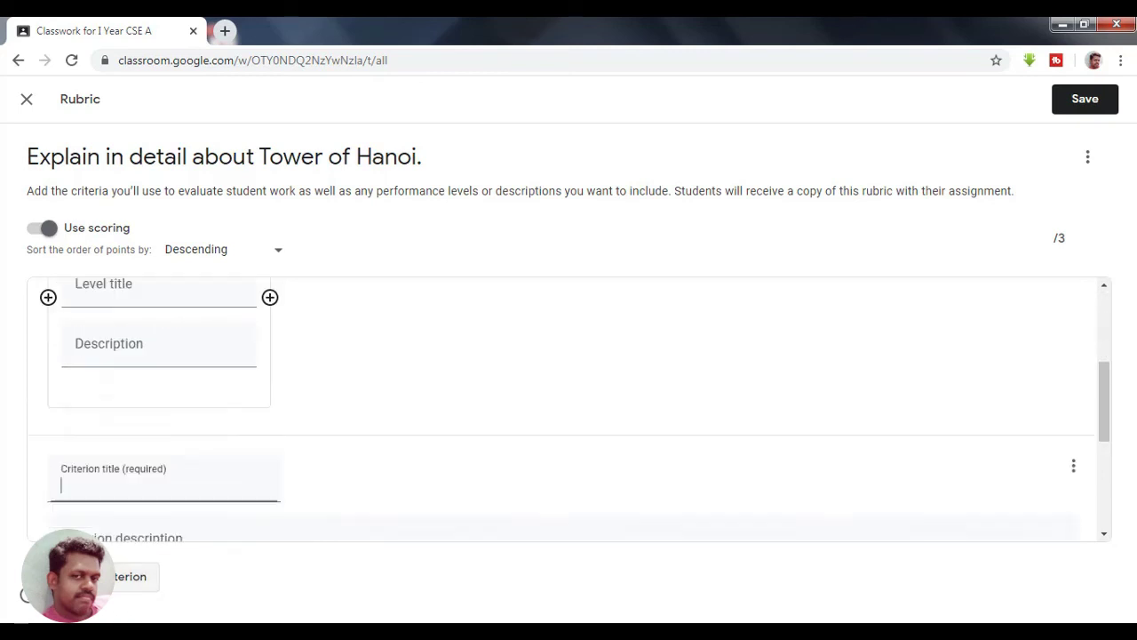
type("Diagram")
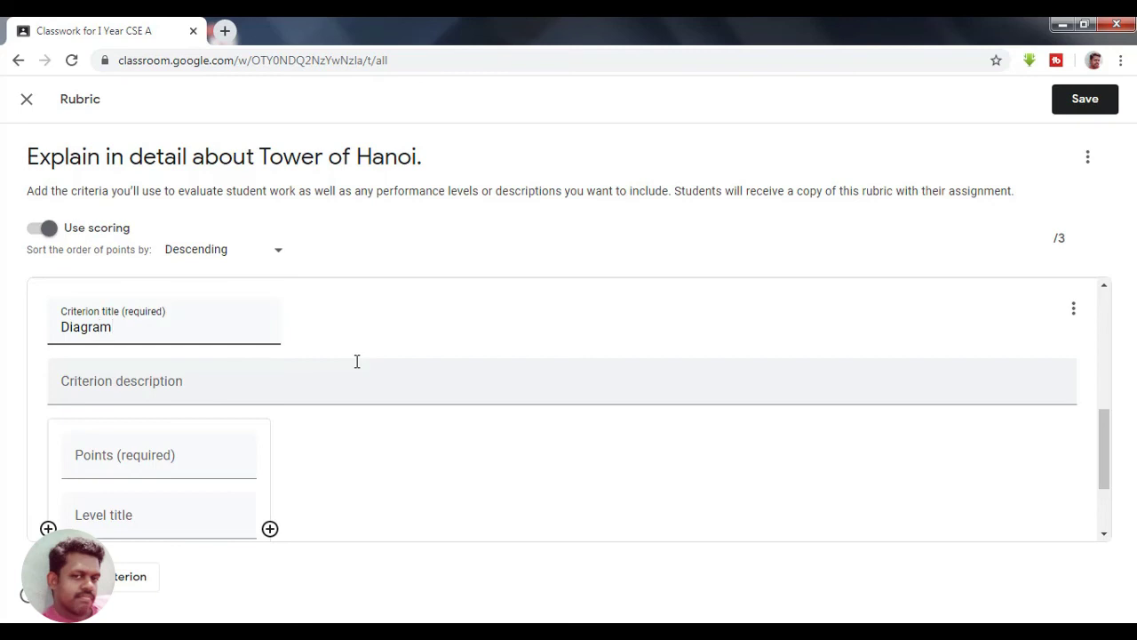
left_click(114, 454)
scroll(114, 461, "down", 1)
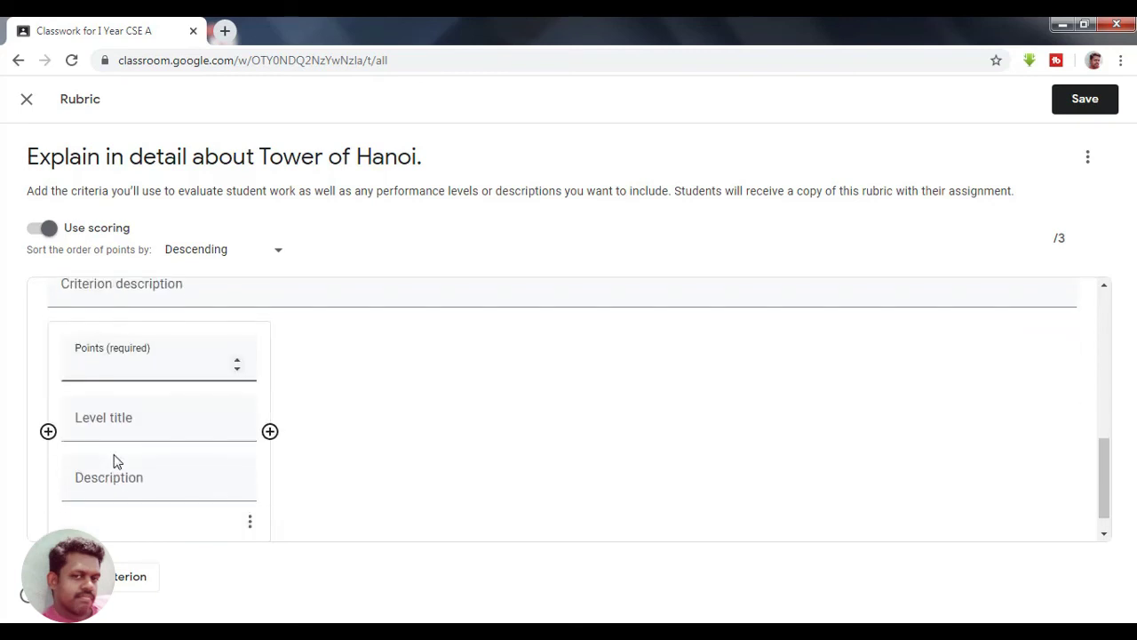
type("3")
left_click(377, 578)
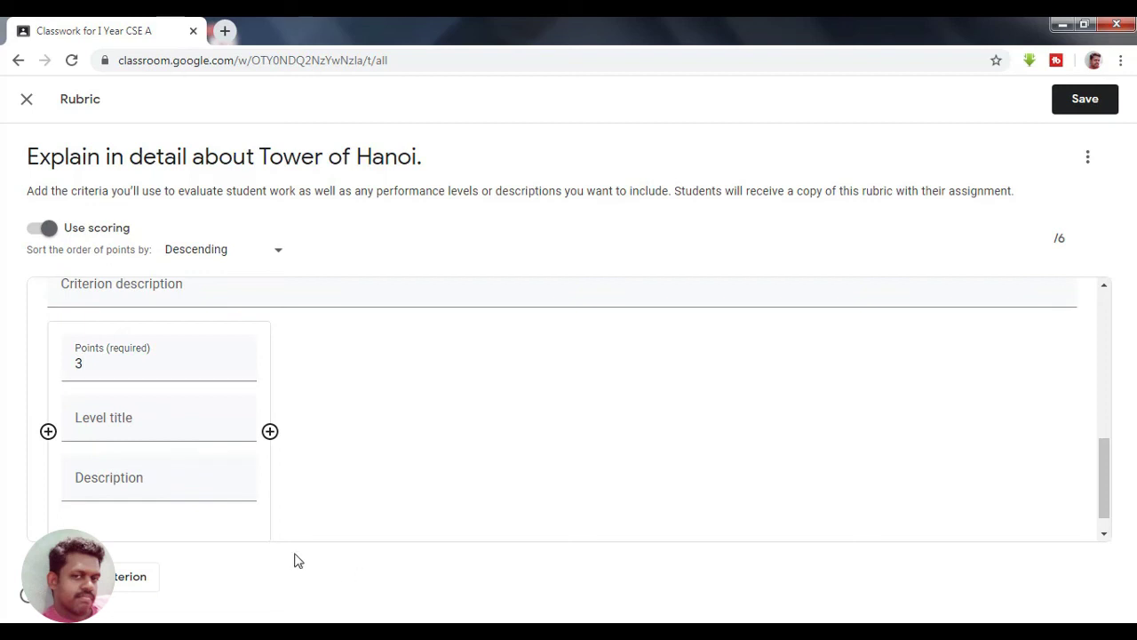
left_click(116, 586)
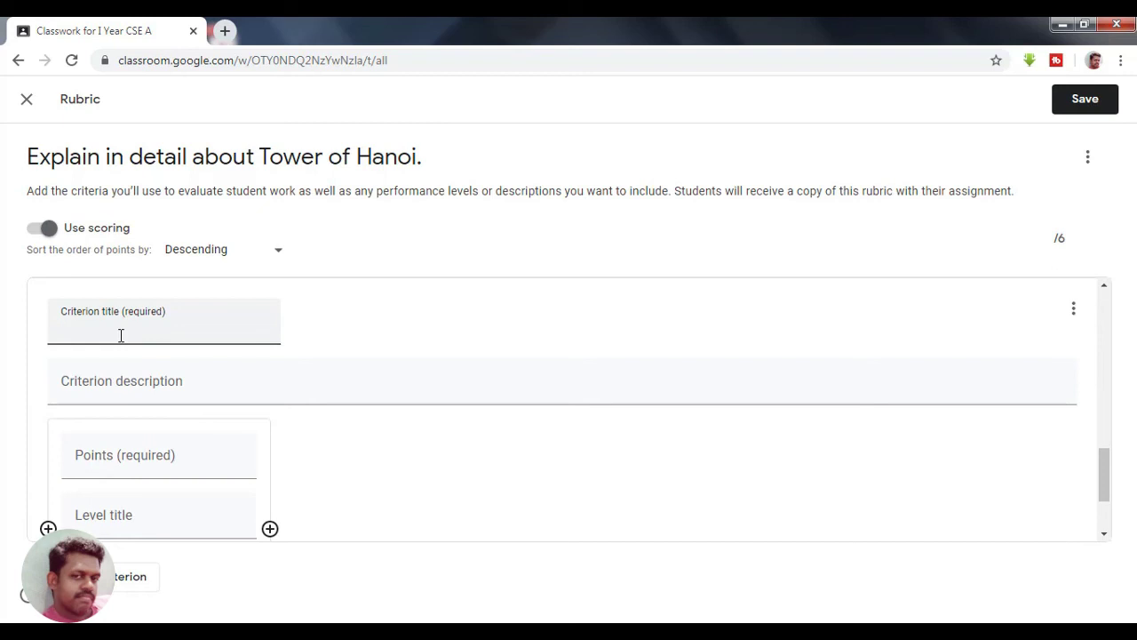
- Title the third criterion 'Algorithm- Flowchart, Pseudocode' and give it 4 points
type("Algorithm")
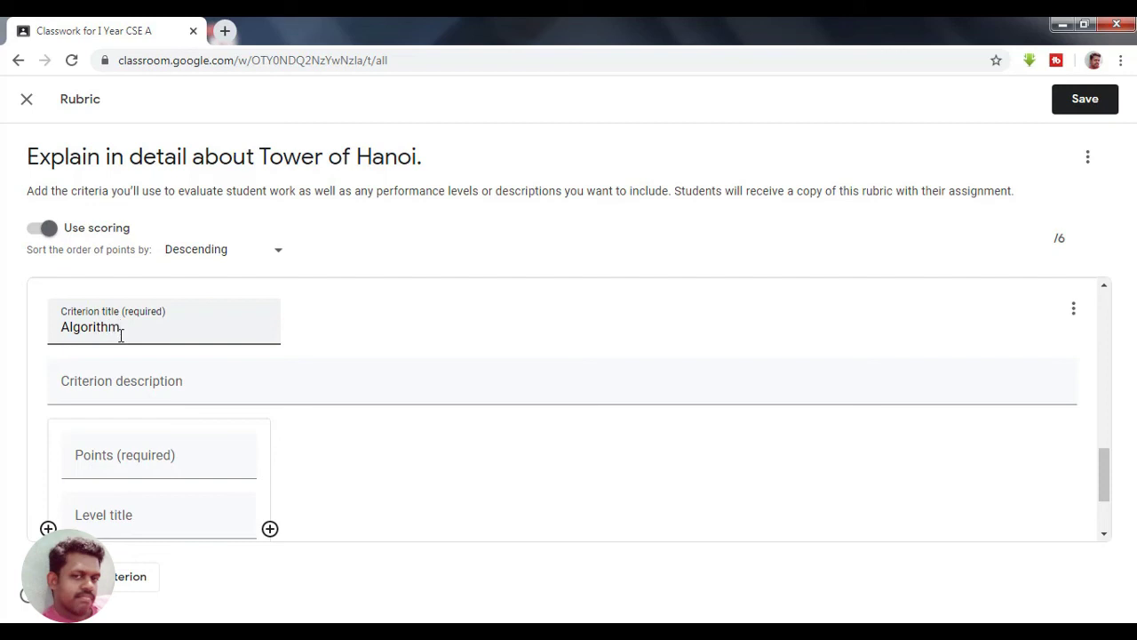
type("- Flowchart, Pseudocode")
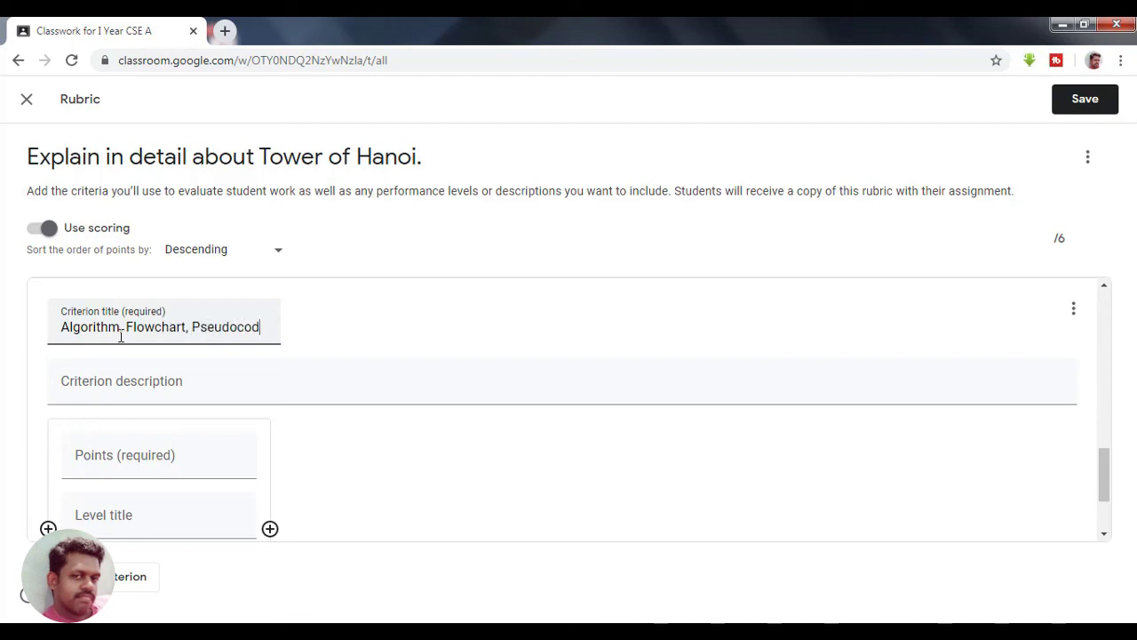
left_click(96, 449)
scroll(98, 453, "down", 1)
type("4")
left_click(645, 256)
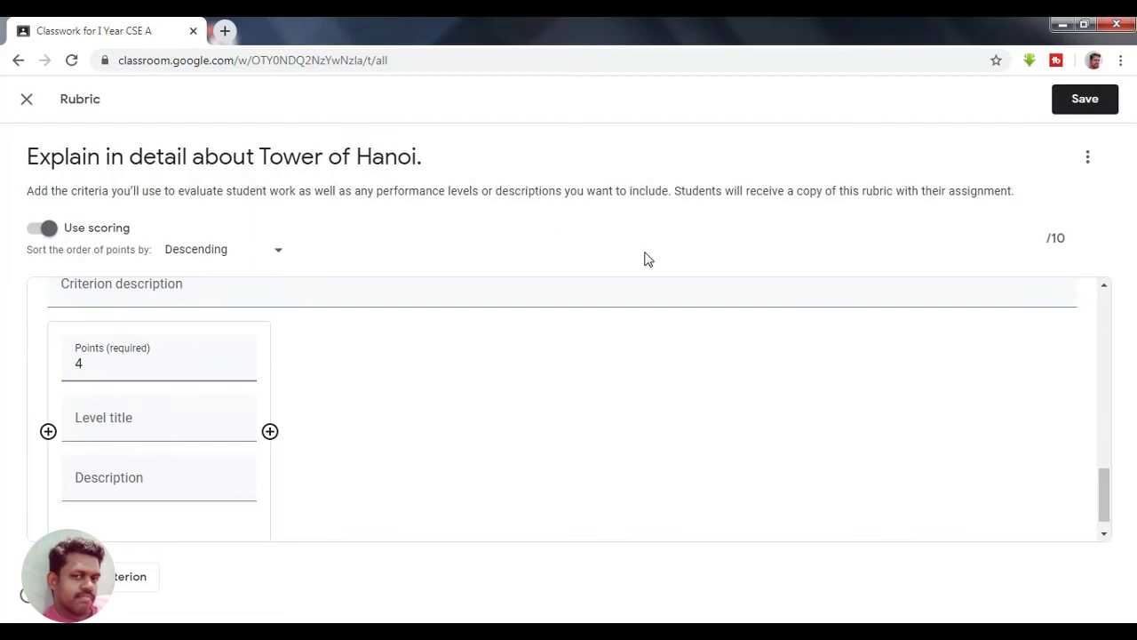
left_click_drag(1103, 500, 1107, 471)
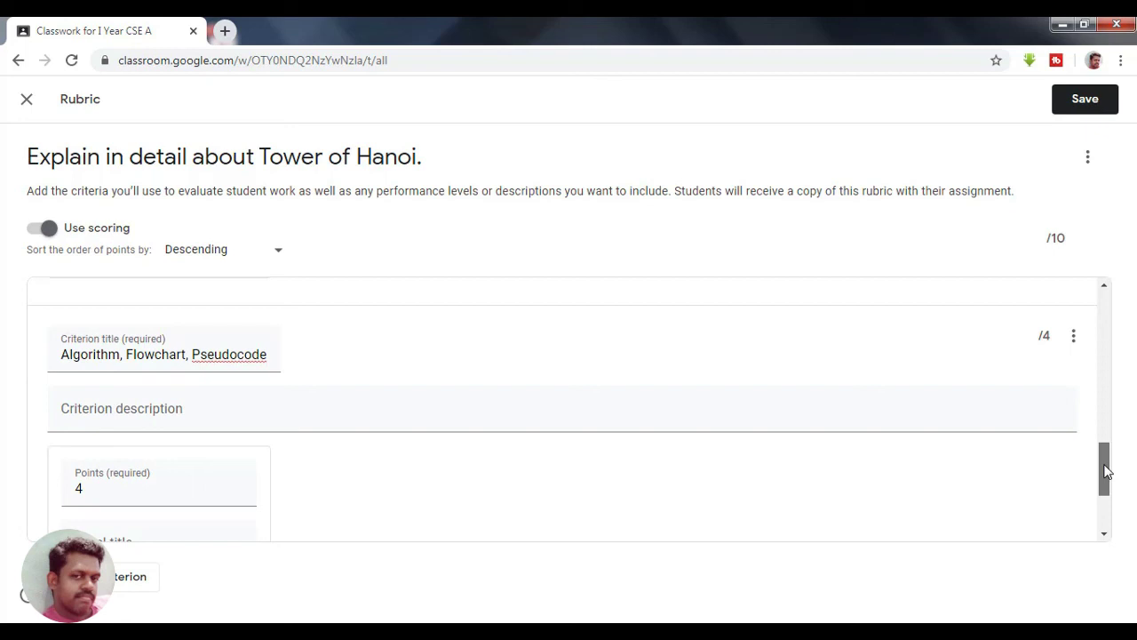
left_click_drag(1106, 471, 1087, 311)
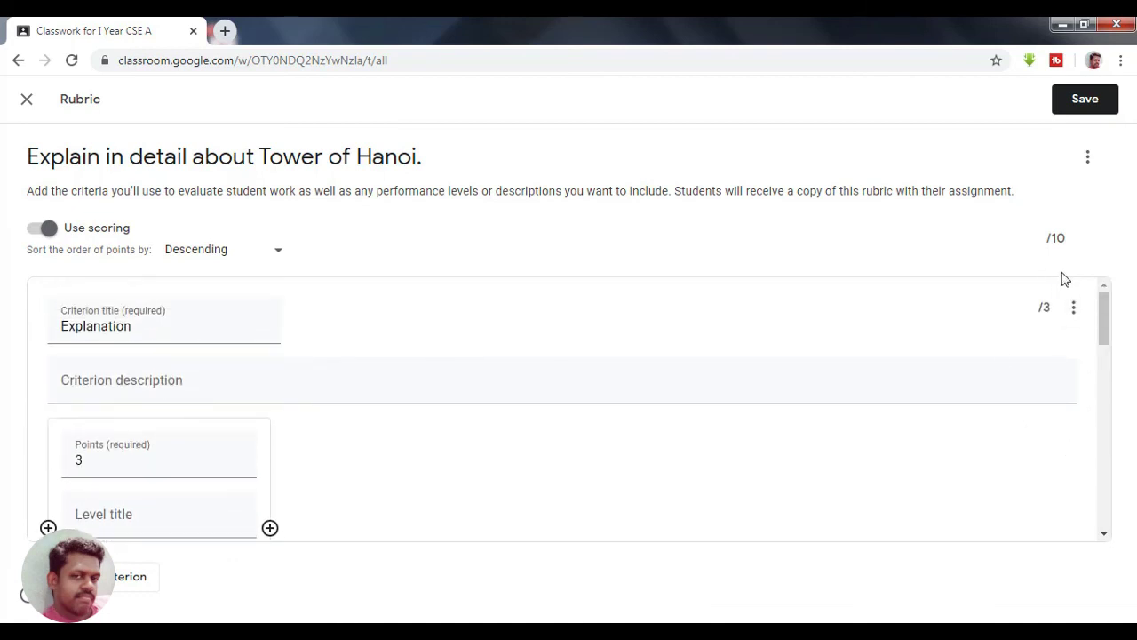
- Save the 10-point rubric and assign the Tower of Hanoi assignment to the class
left_click(1083, 100)
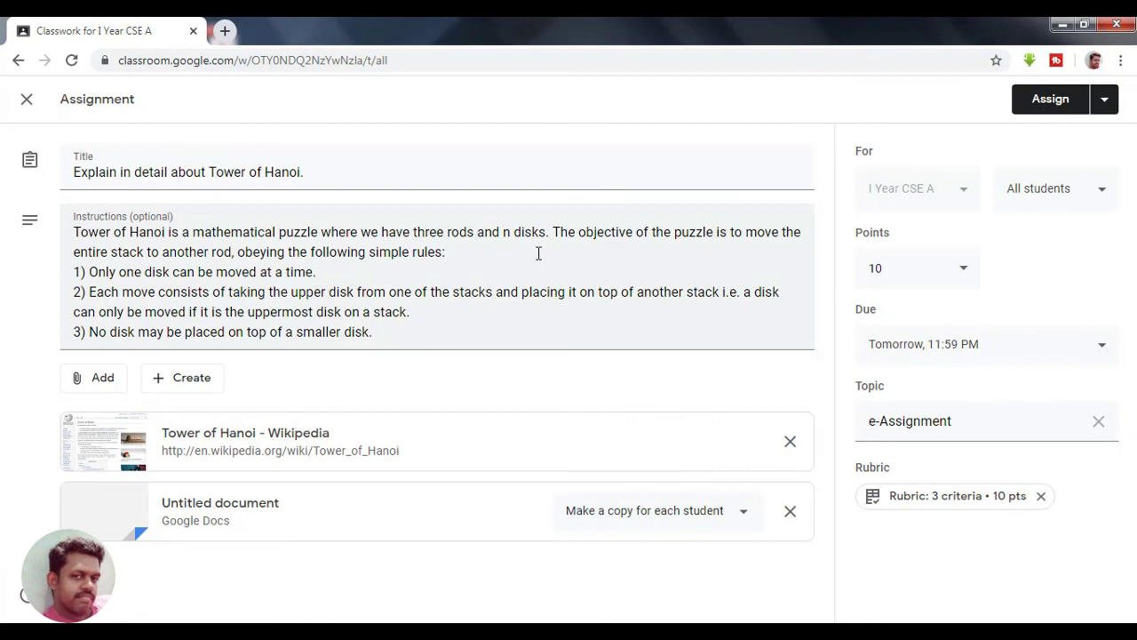
left_click(1033, 111)
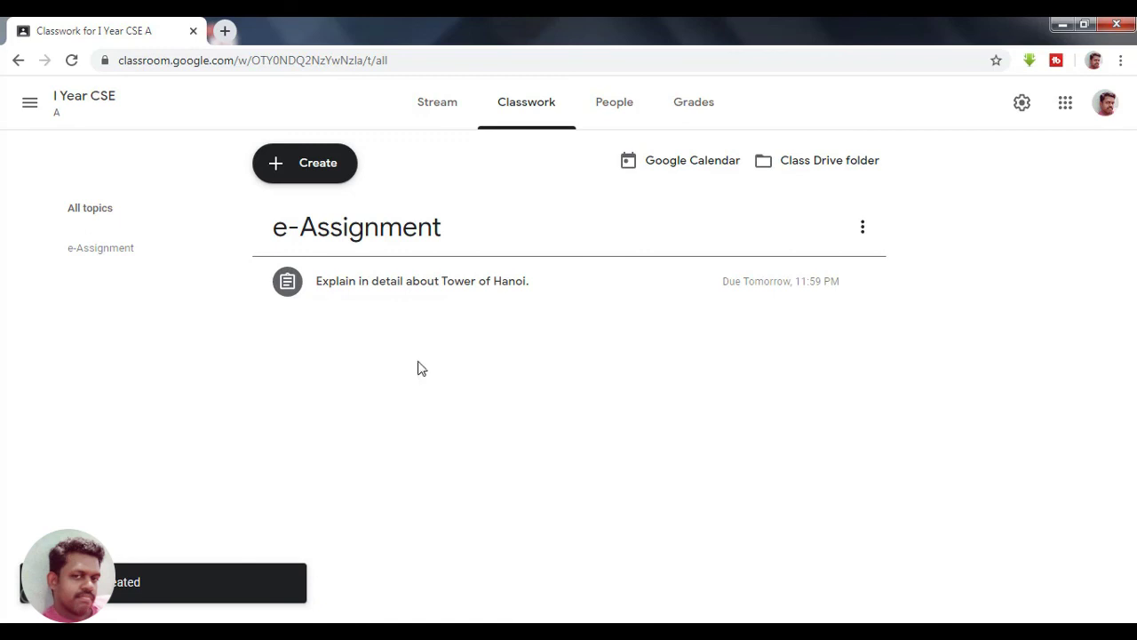
- Expand the posted Tower of Hanoi assignment to review its rubric, attachments and turned-in counts
left_click(415, 298)
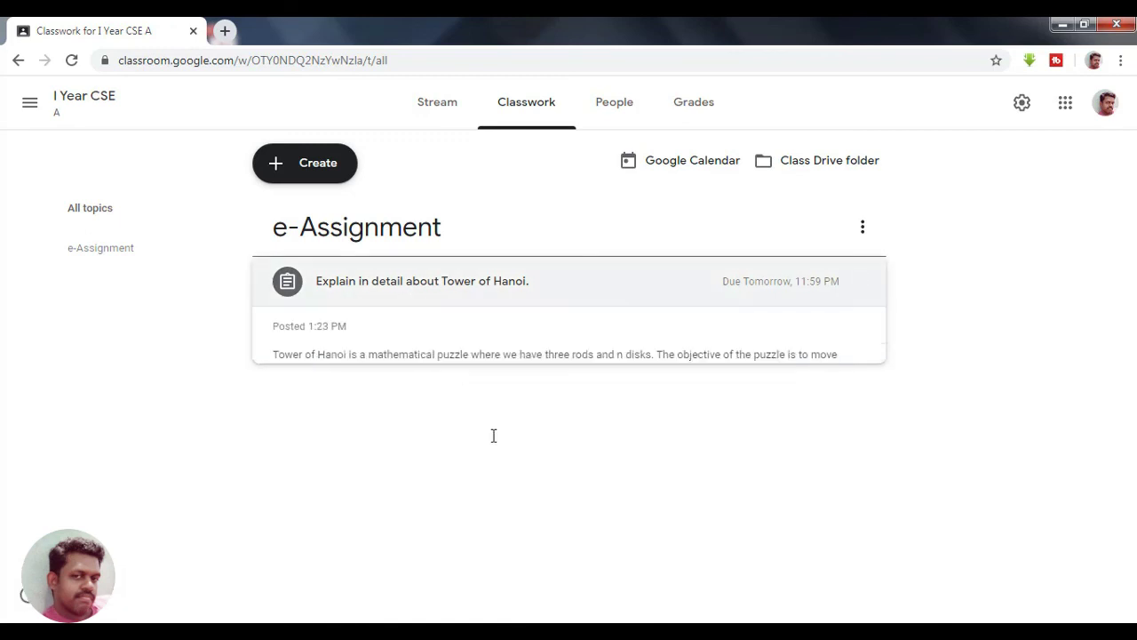
left_click_drag(872, 342, 865, 390)
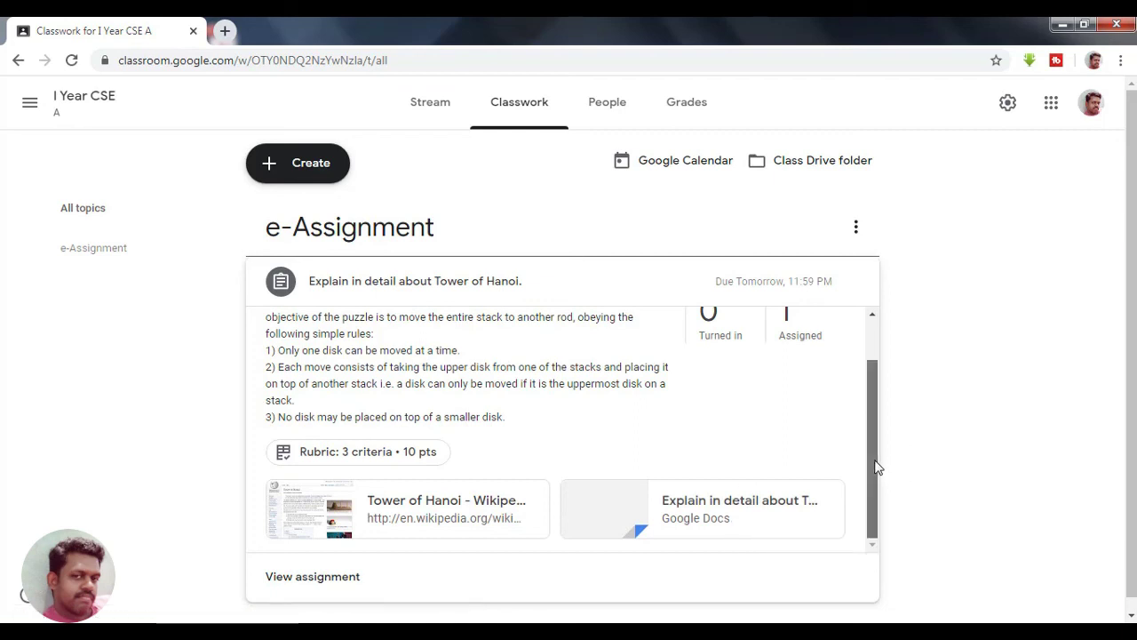
left_click_drag(878, 466, 875, 409)
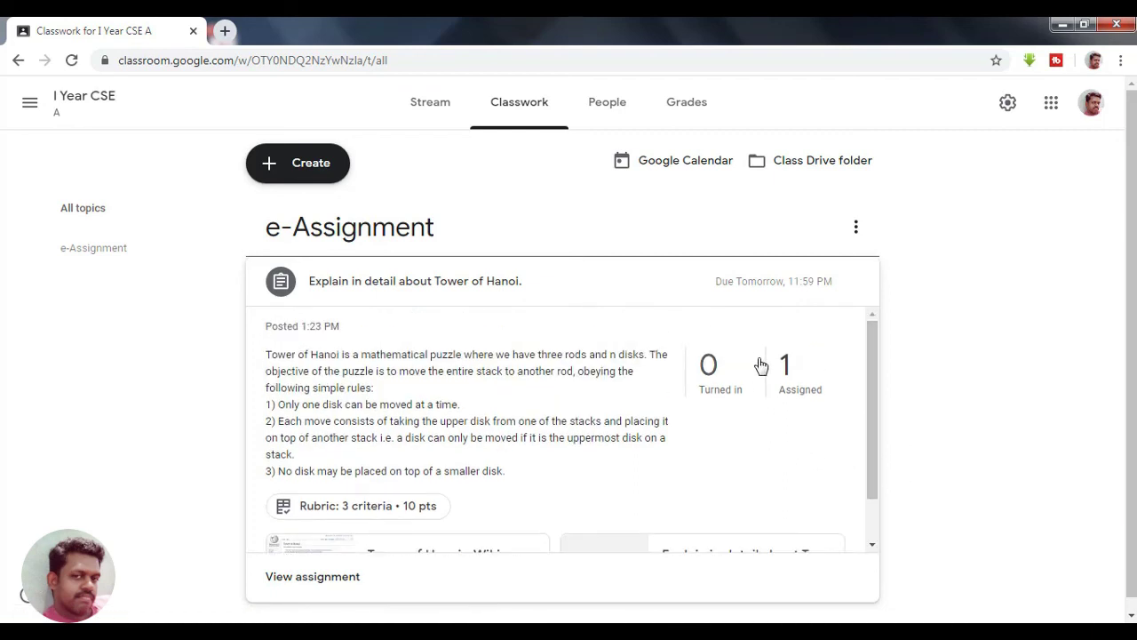